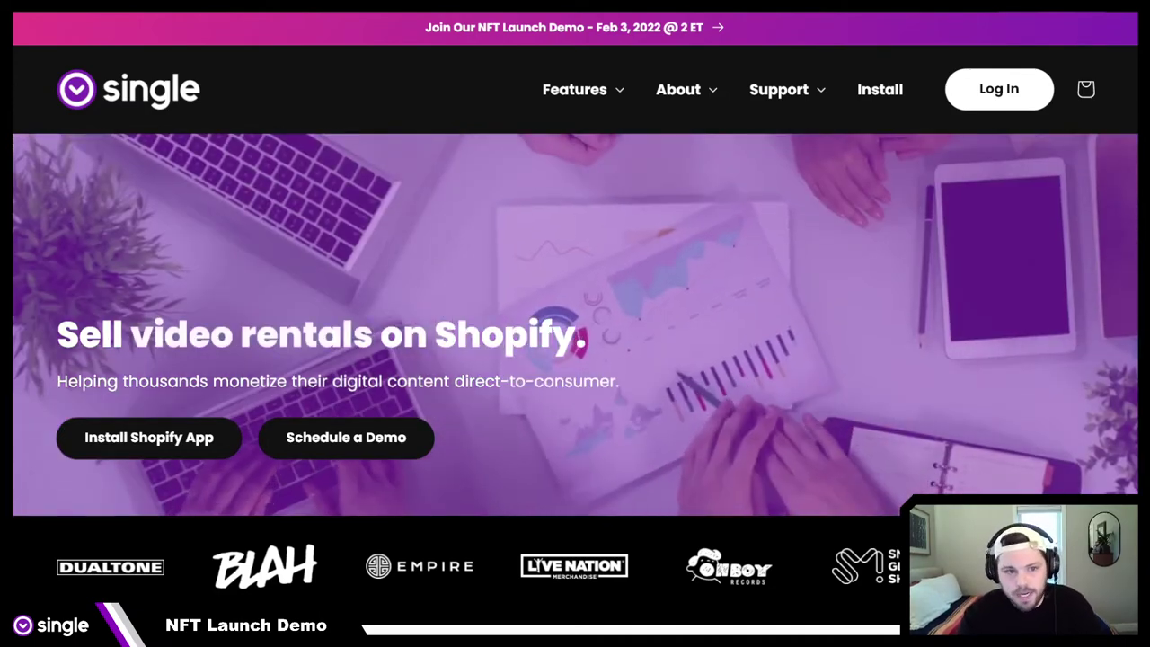
# Look over the homepage's feature sections, including NFTs, Music, Video and Analytics.
pyautogui.scroll(-5, 575, 323)
pyautogui.scroll(-8, 353, 366)
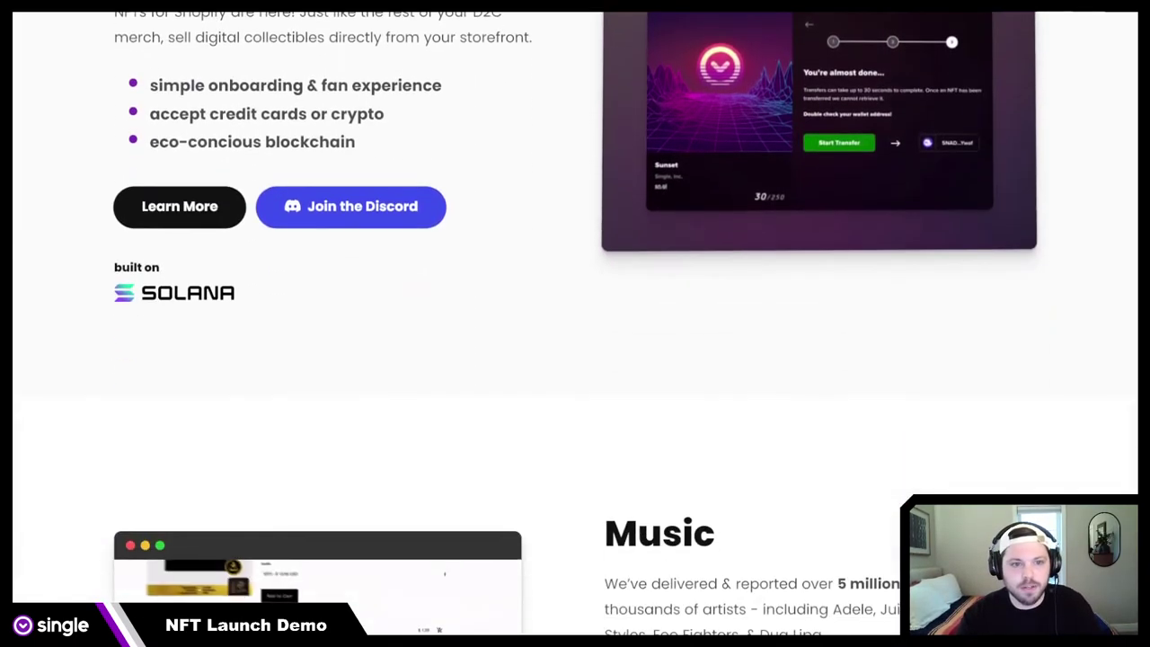
pyautogui.scroll(-1, 353, 365)
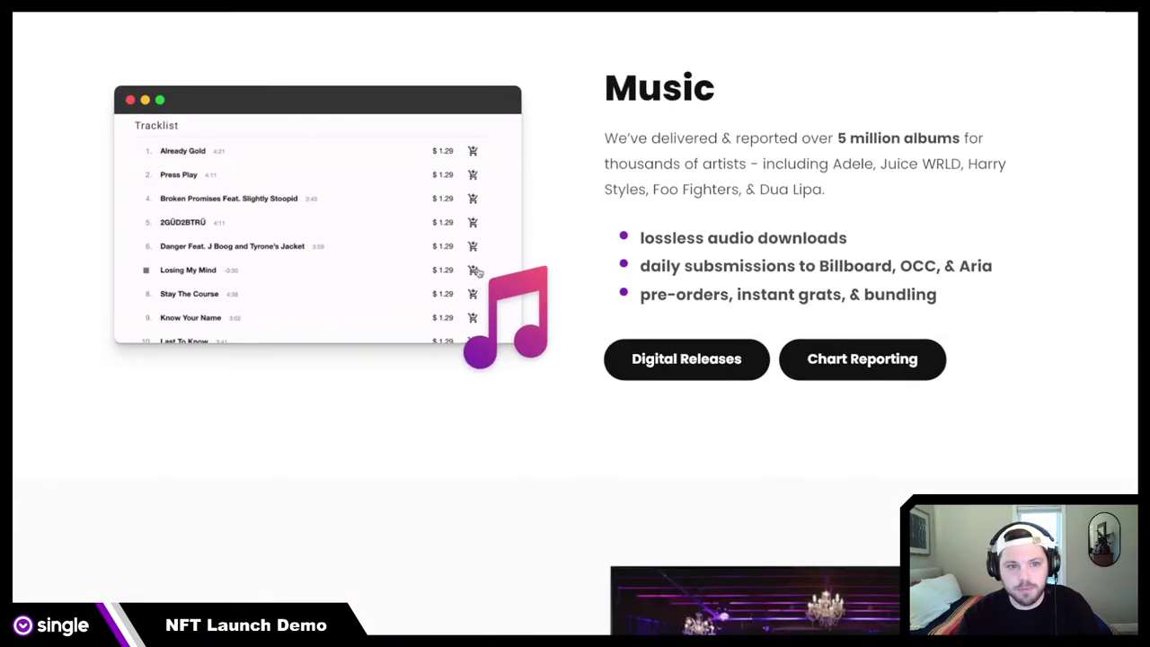
pyautogui.scroll(-10, 476, 271)
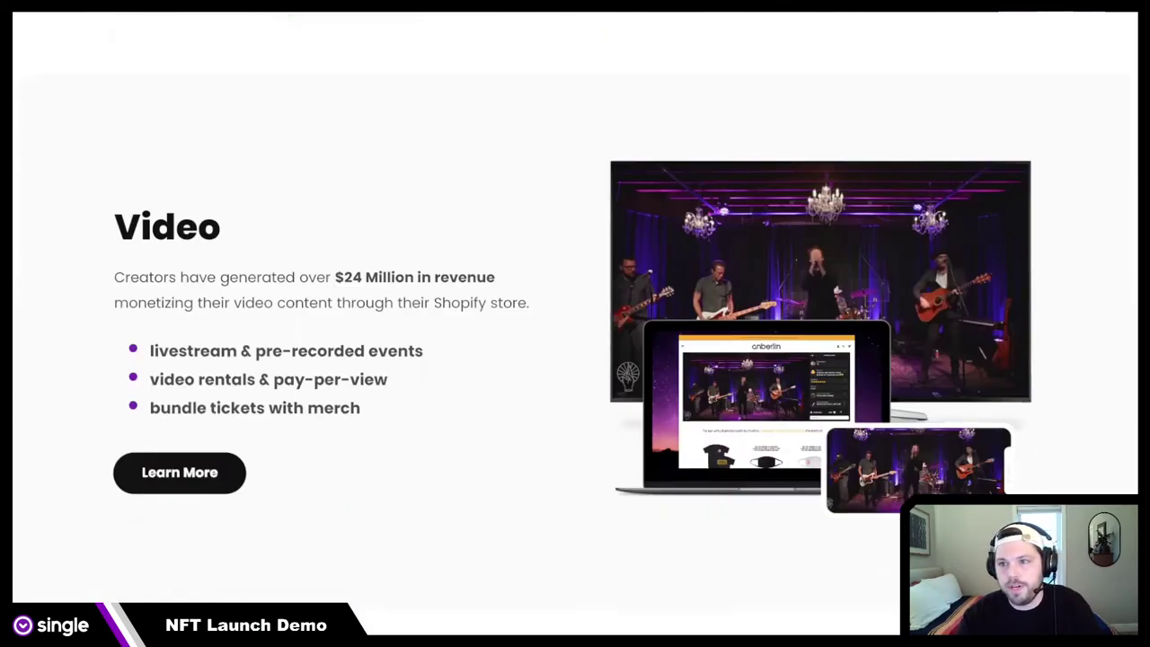
pyautogui.scroll(-12, 575, 323)
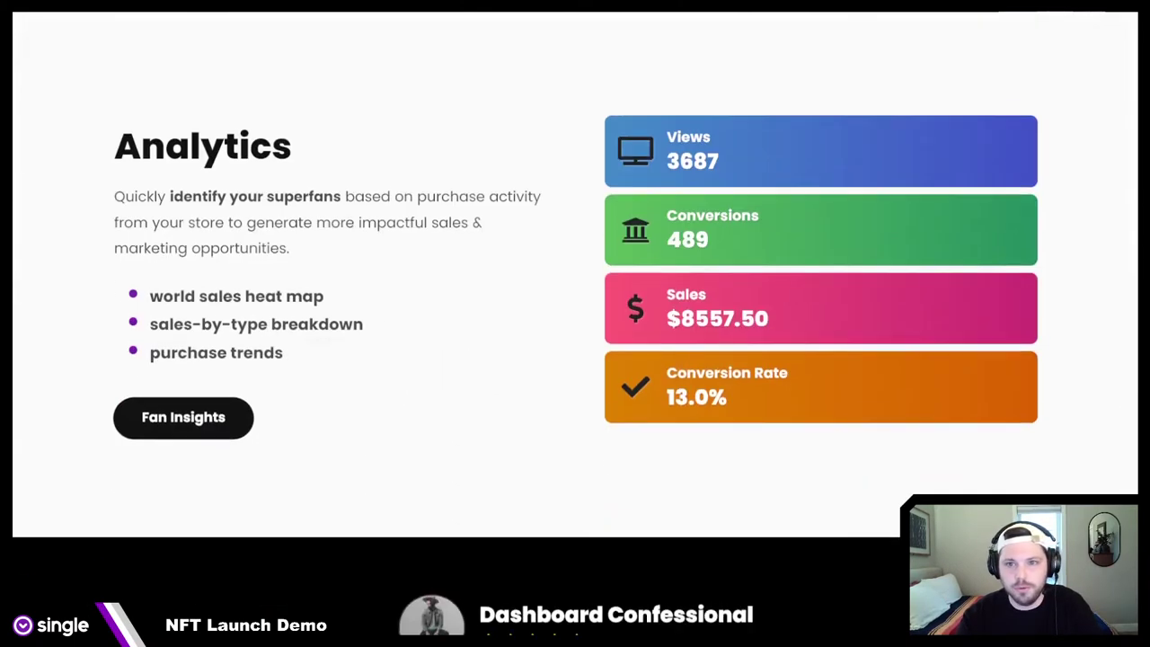
pyautogui.scroll(-1, 575, 323)
pyautogui.scroll(11, 575, 324)
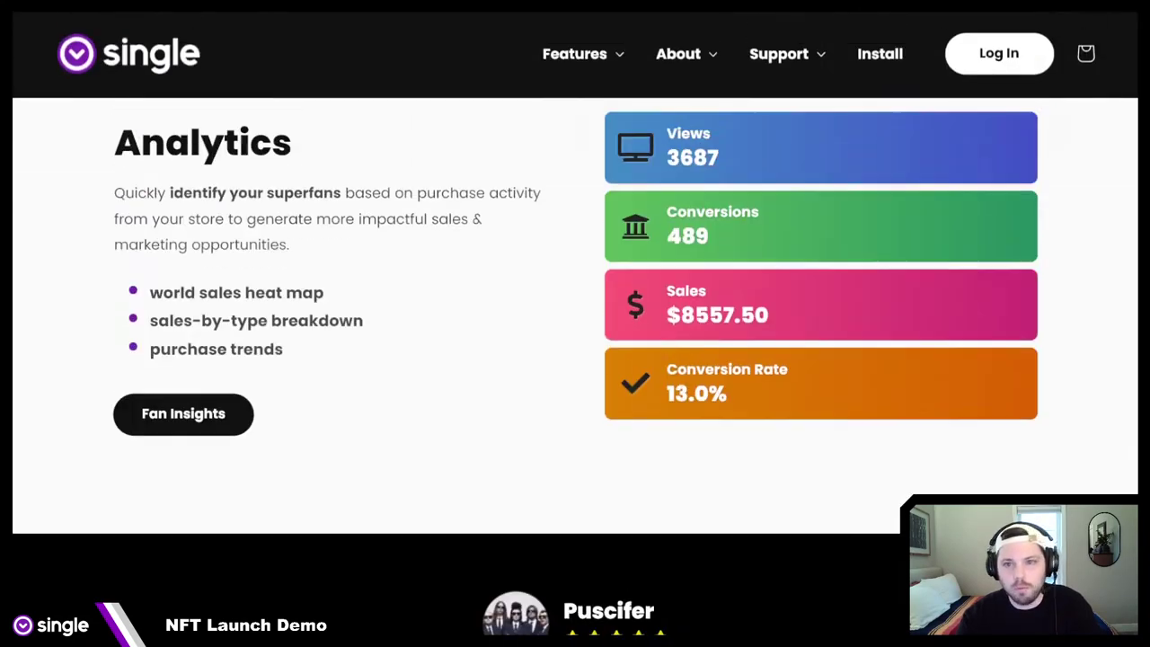
pyautogui.scroll(10, 575, 323)
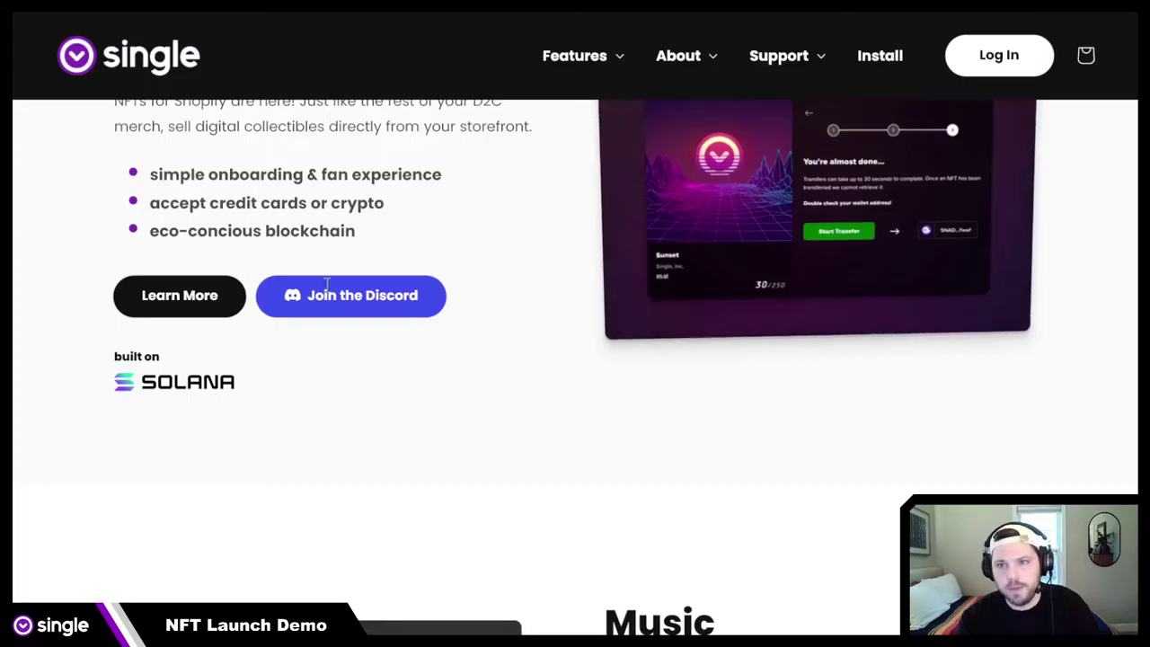
pyautogui.scroll(-3, 308, 416)
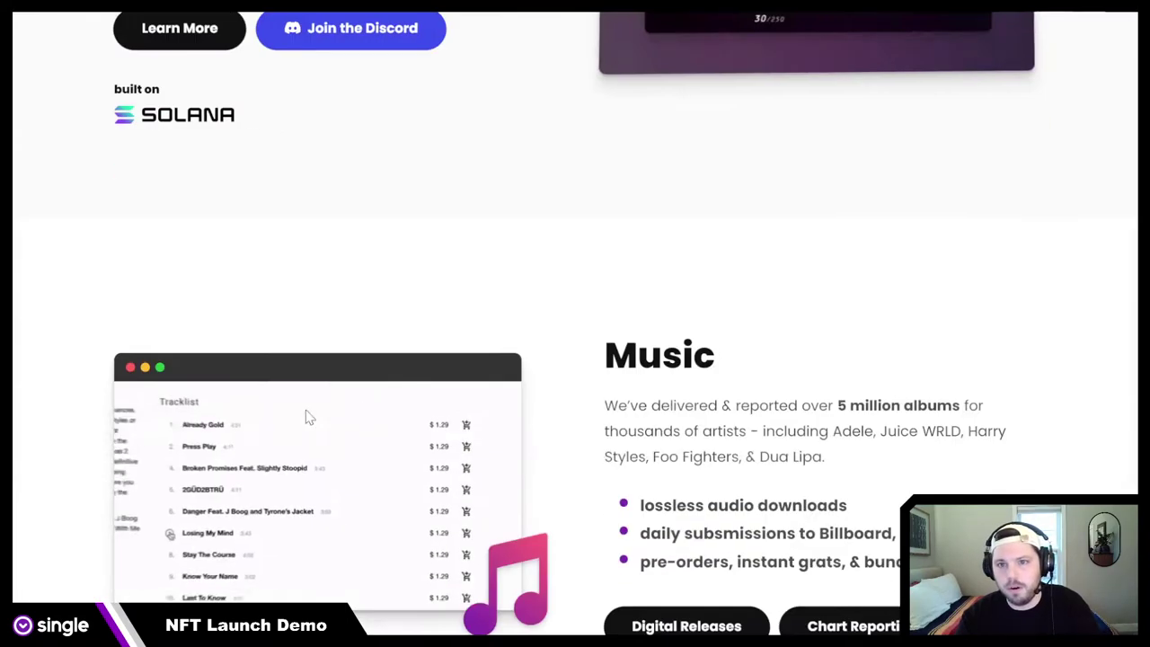
pyautogui.scroll(5, 366, 411)
pyautogui.scroll(10, 367, 411)
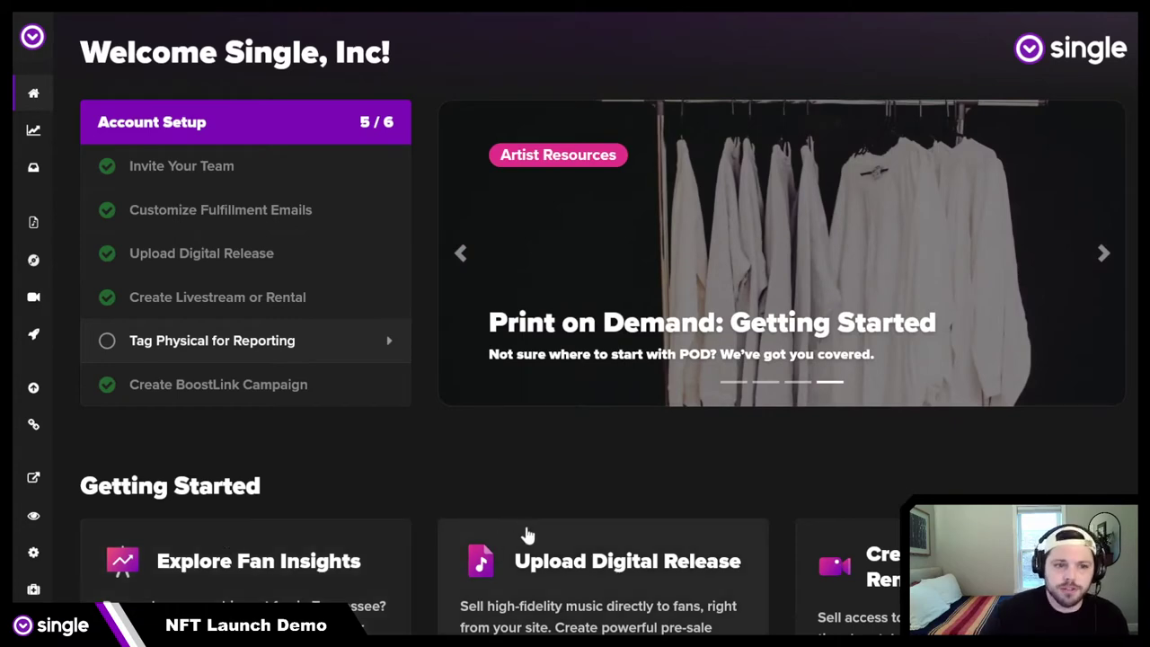
# Start a new NFT collection from the NFT management page and upload the purple neon sunset artwork.
pyautogui.scroll(-2, 561, 375)
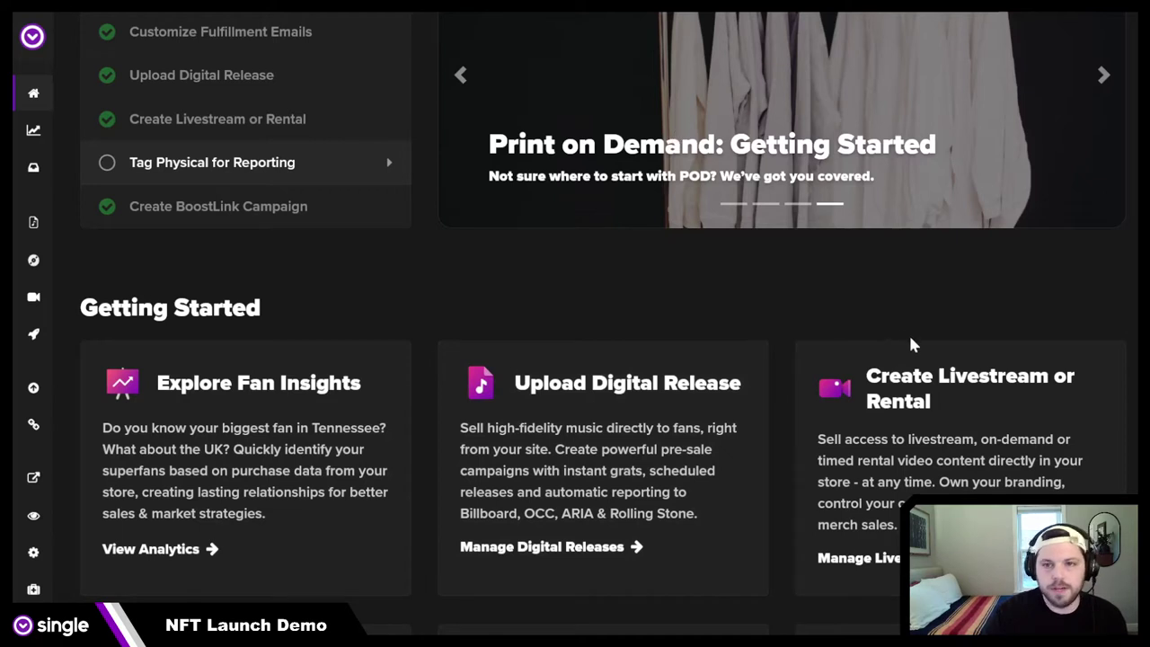
pyautogui.scroll(1, 654, 378)
pyautogui.scroll(2, 654, 377)
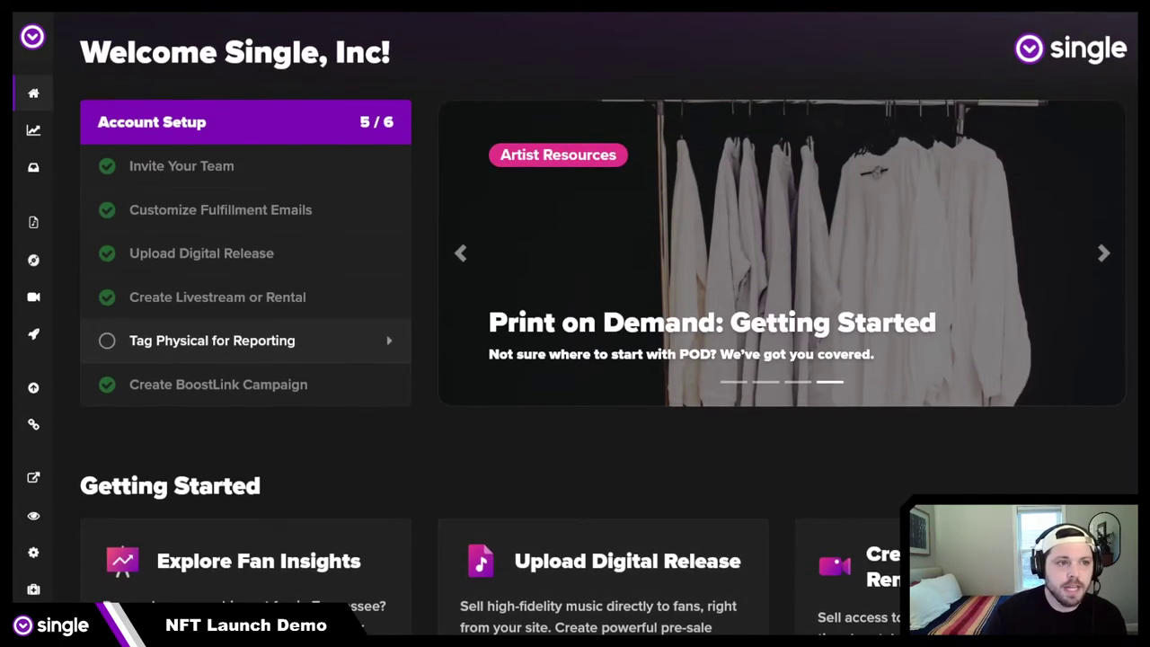
pyautogui.click(39, 342)
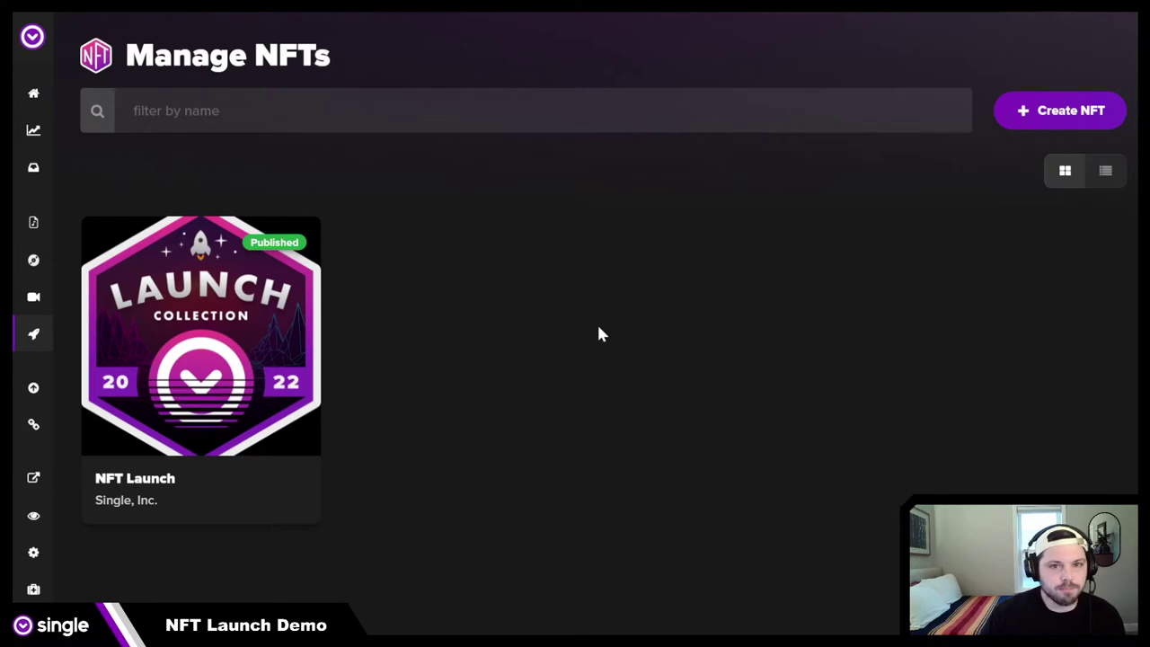
pyautogui.click(1080, 124)
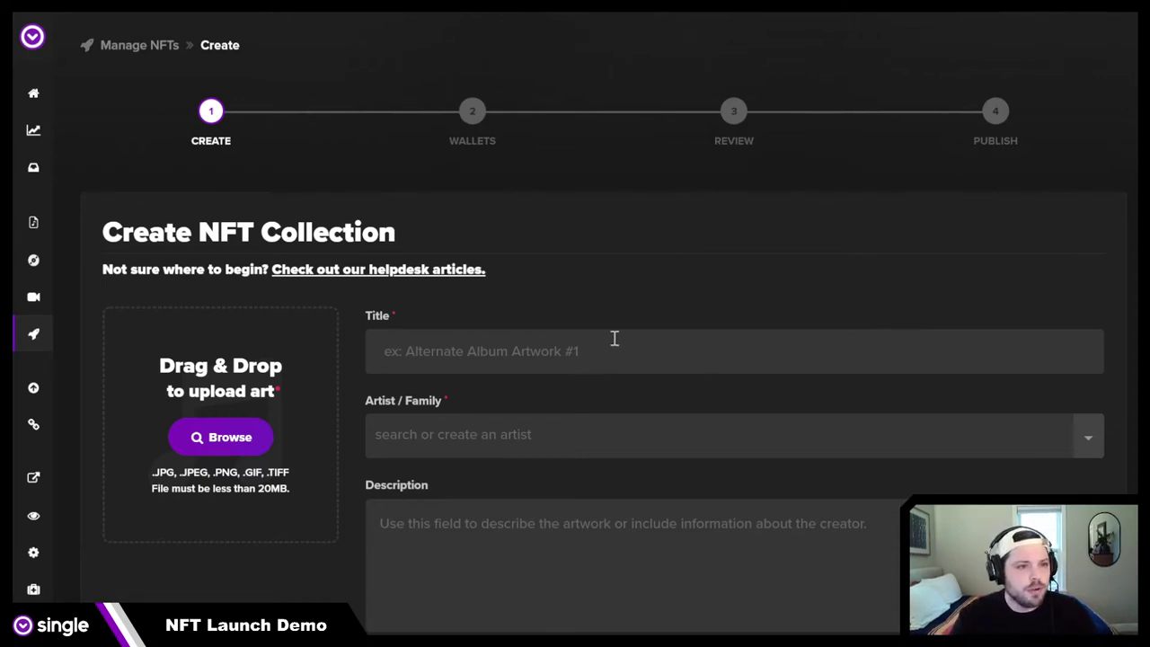
pyautogui.scroll(-1, 593, 323)
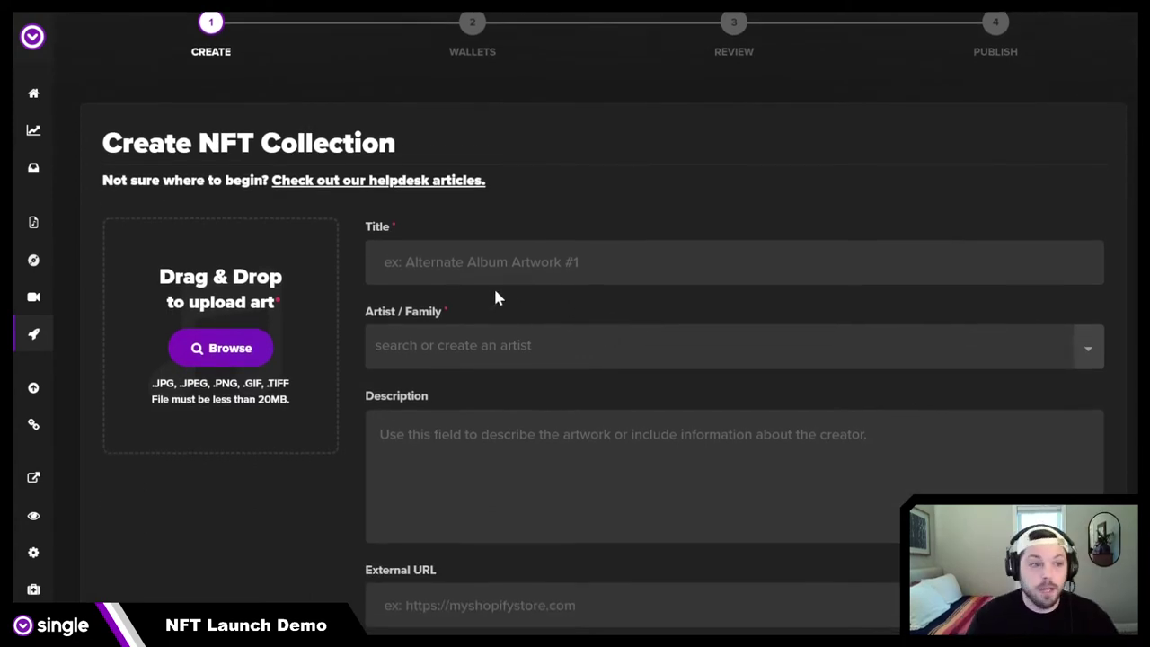
pyautogui.click(229, 359)
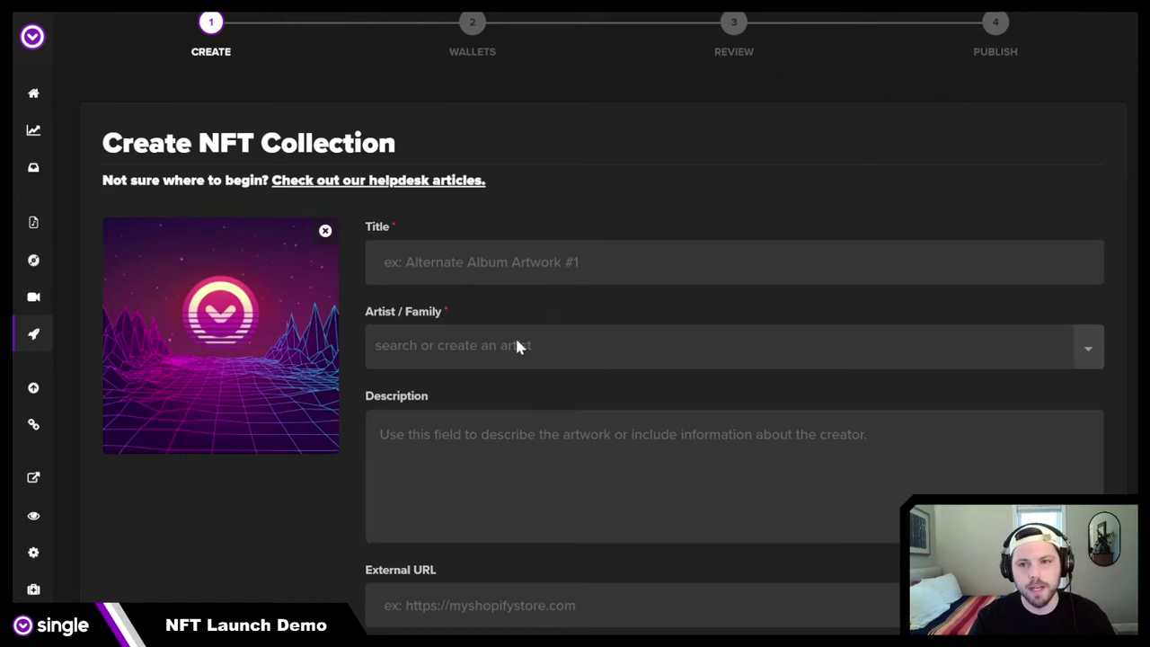
# Title the NFT collection "NFT Launch Sunset".
pyautogui.click(536, 262)
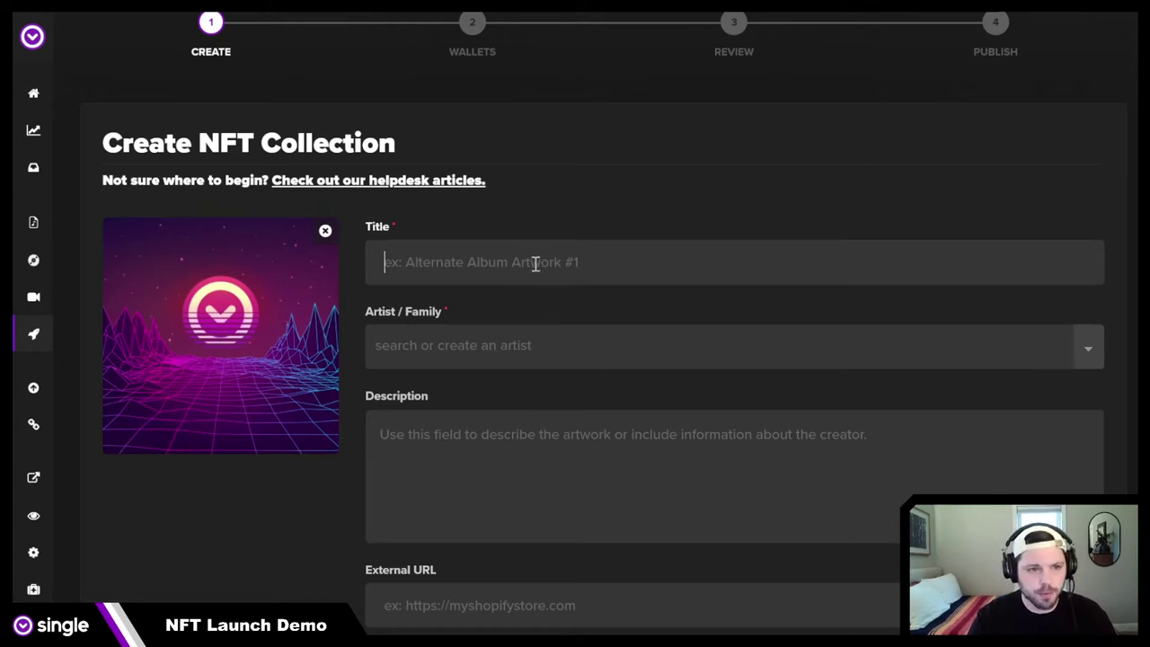
pyautogui.write('N')
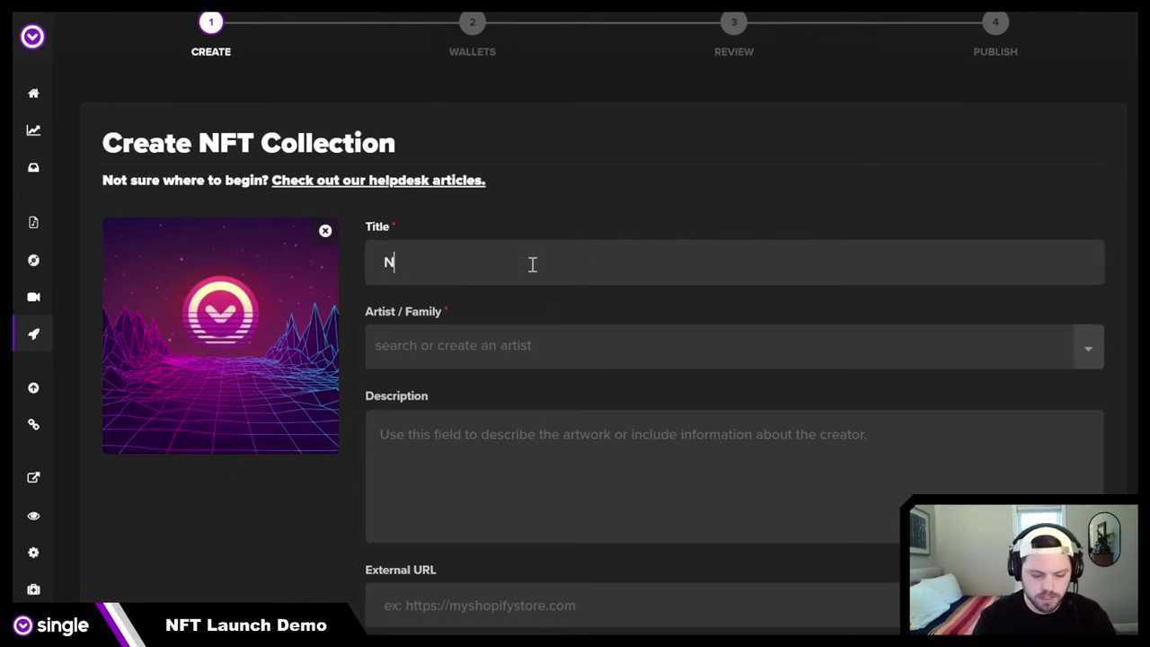
pyautogui.write('FT Kaunch')
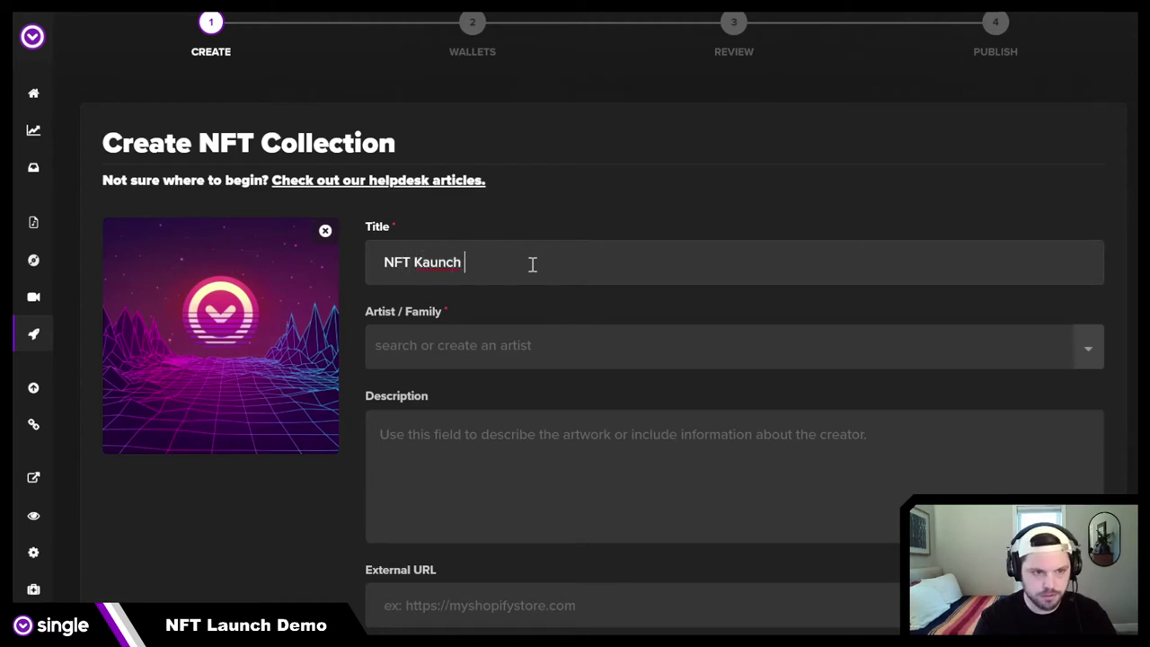
pyautogui.press('BackSpace')
pyautogui.press('BackSpace')
pyautogui.press('BackSpace')
pyautogui.press('BackSpace')
pyautogui.press('BackSpace')
pyautogui.press('BackSpace')
pyautogui.write('La')
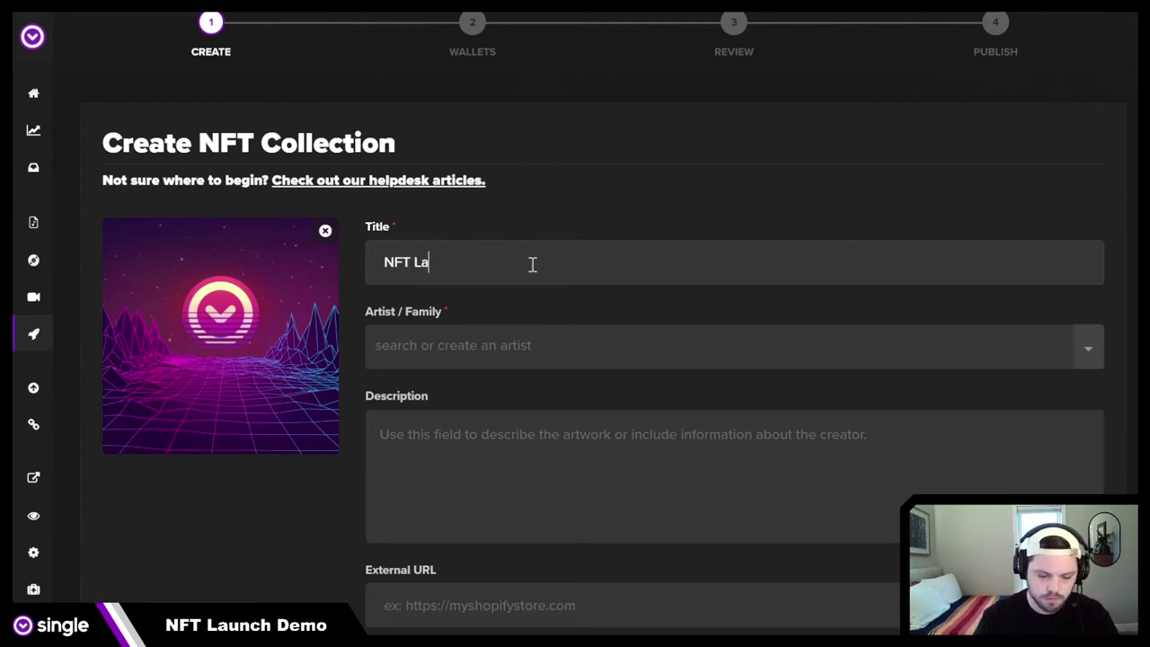
pyautogui.write('unch Sunset')
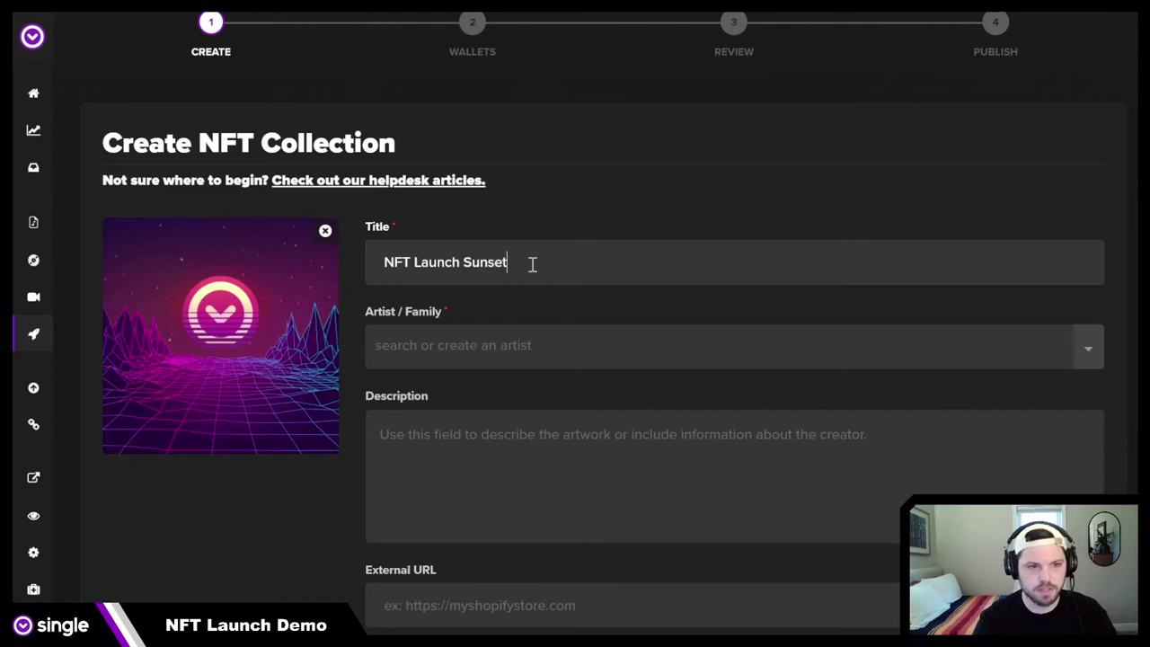
# Assign the existing artist "Single, Inc." as the collection's artist/family.
pyautogui.click(425, 363)
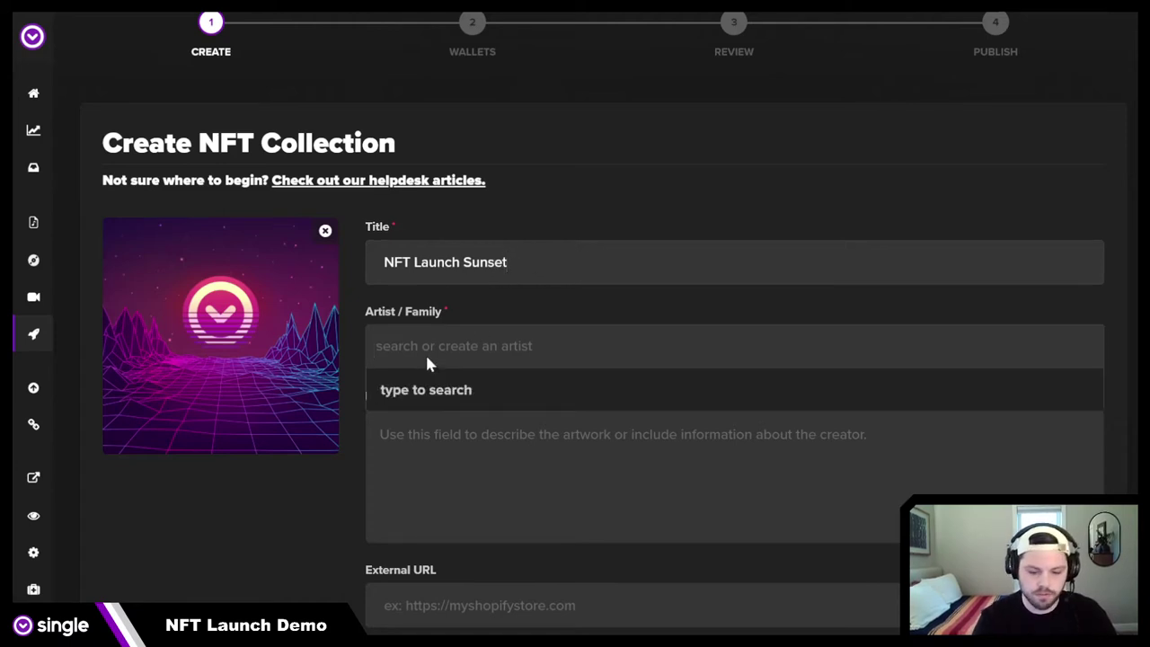
pyautogui.write('Single, Inc.')
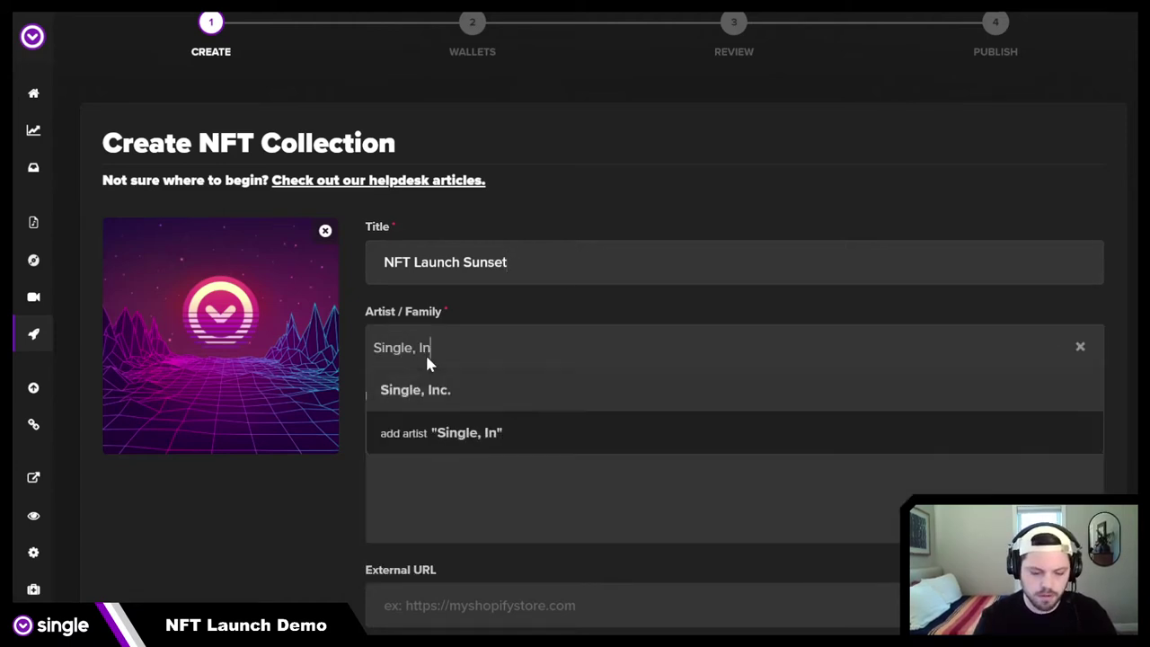
pyautogui.click(506, 388)
# Enter the collection description "This NFT commemorates our new NFT feature and public launch.".
pyautogui.click(481, 443)
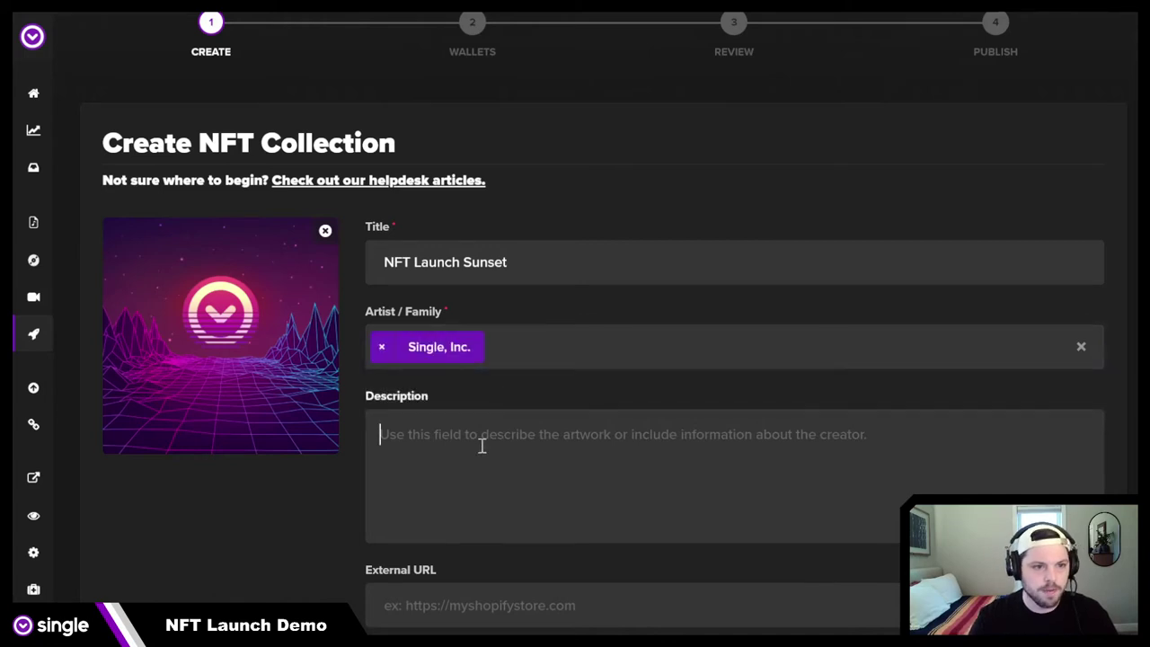
pyautogui.write('This ')
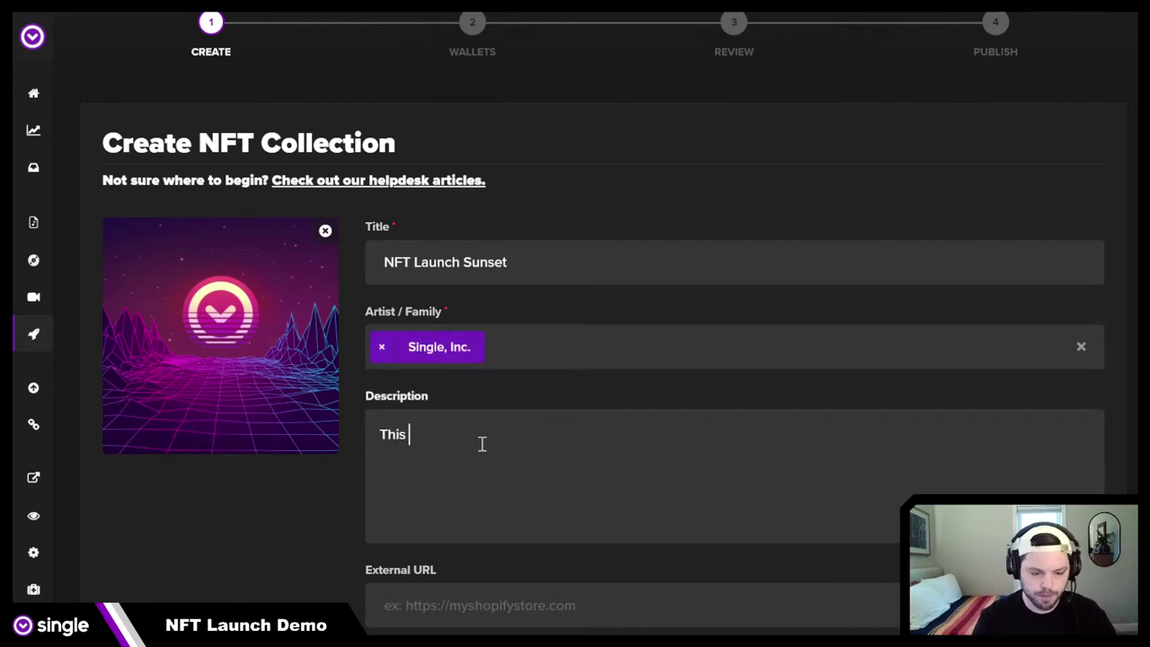
pyautogui.write('NFT commem')
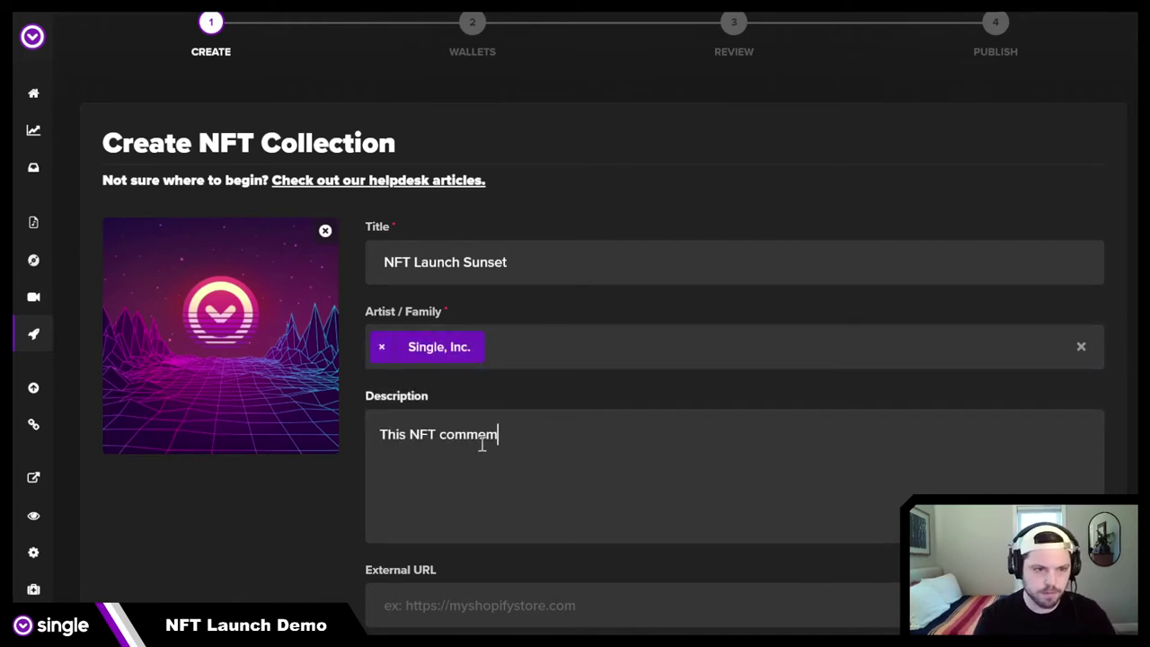
pyautogui.write('orates ')
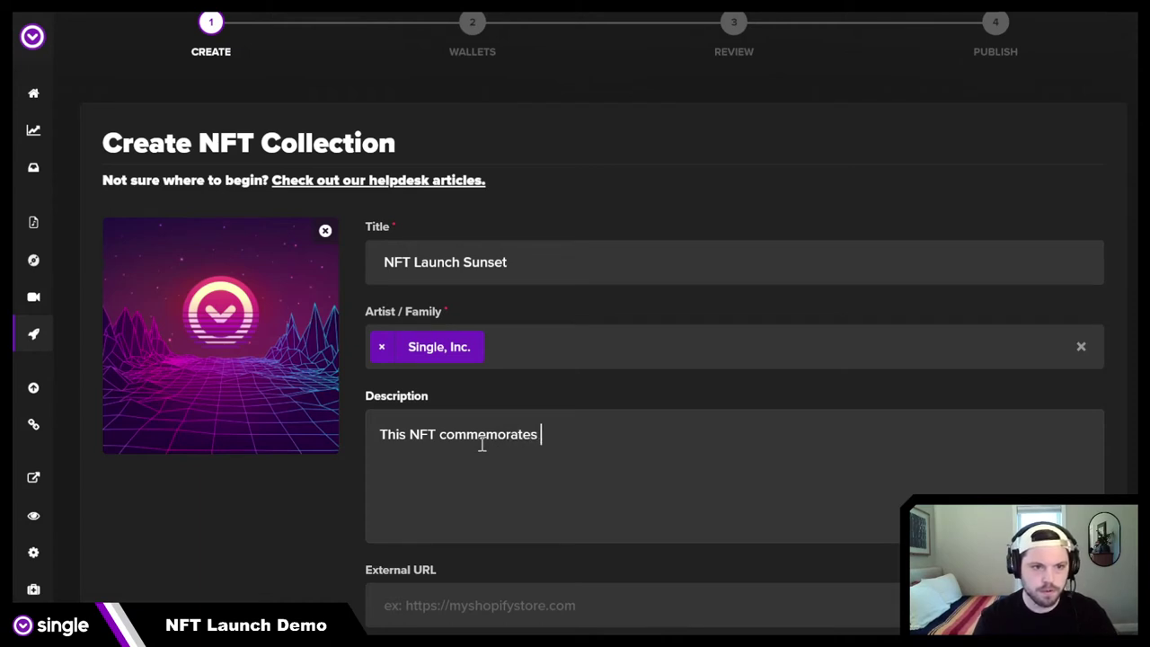
pyautogui.write('our new ')
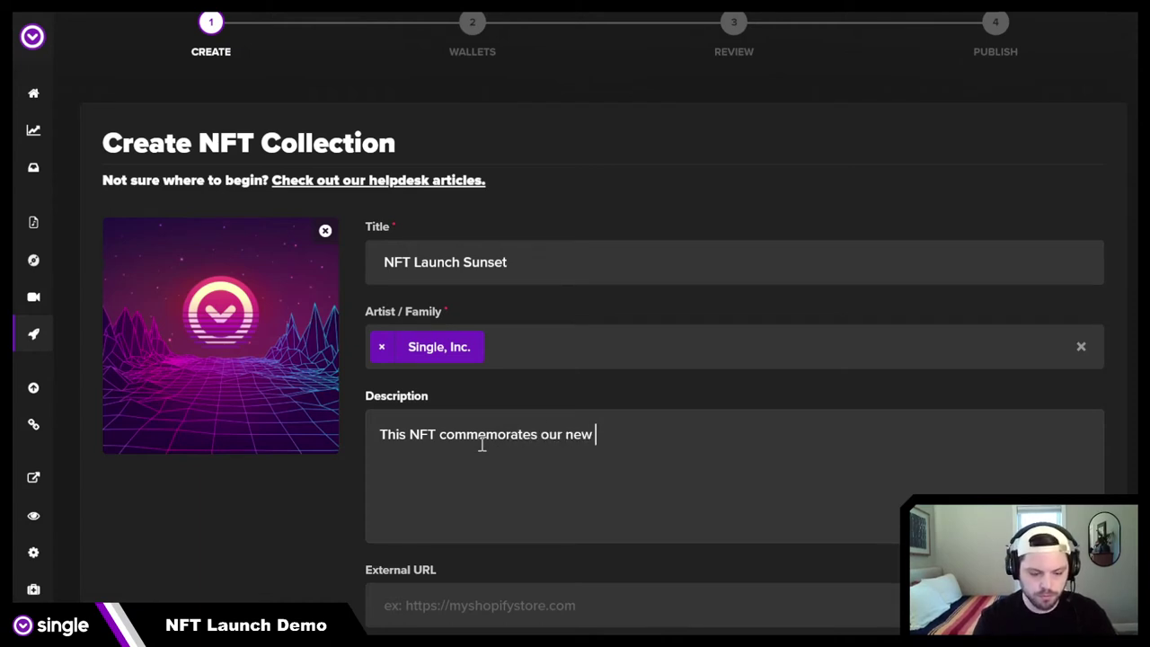
pyautogui.write('NFT f')
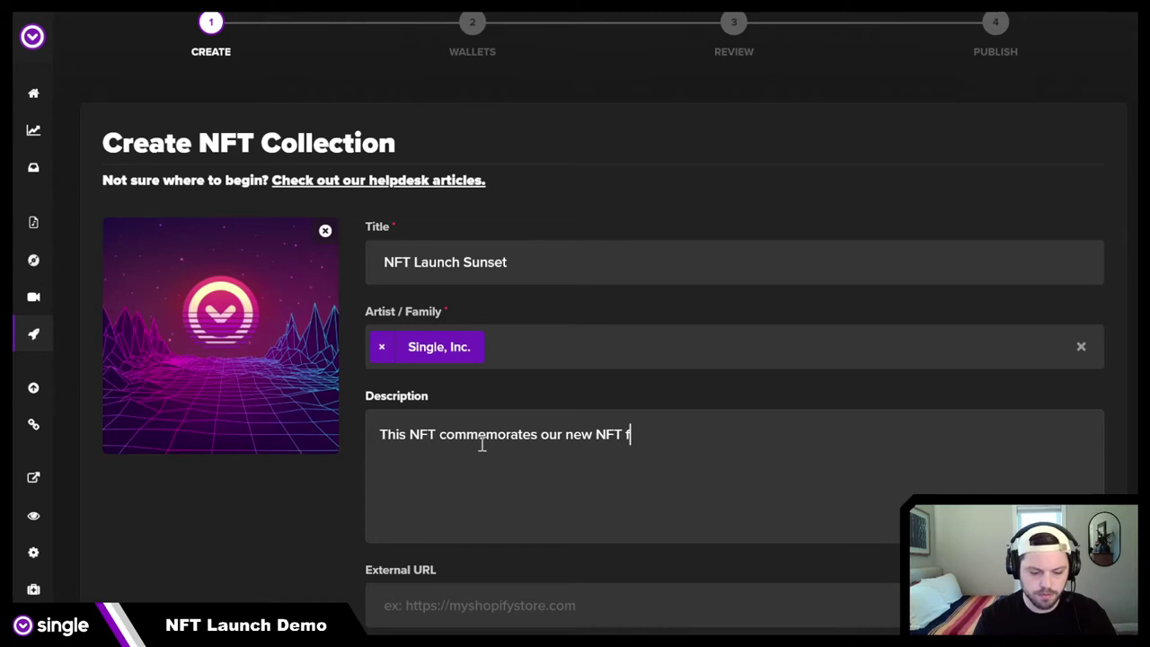
pyautogui.write('eature and ')
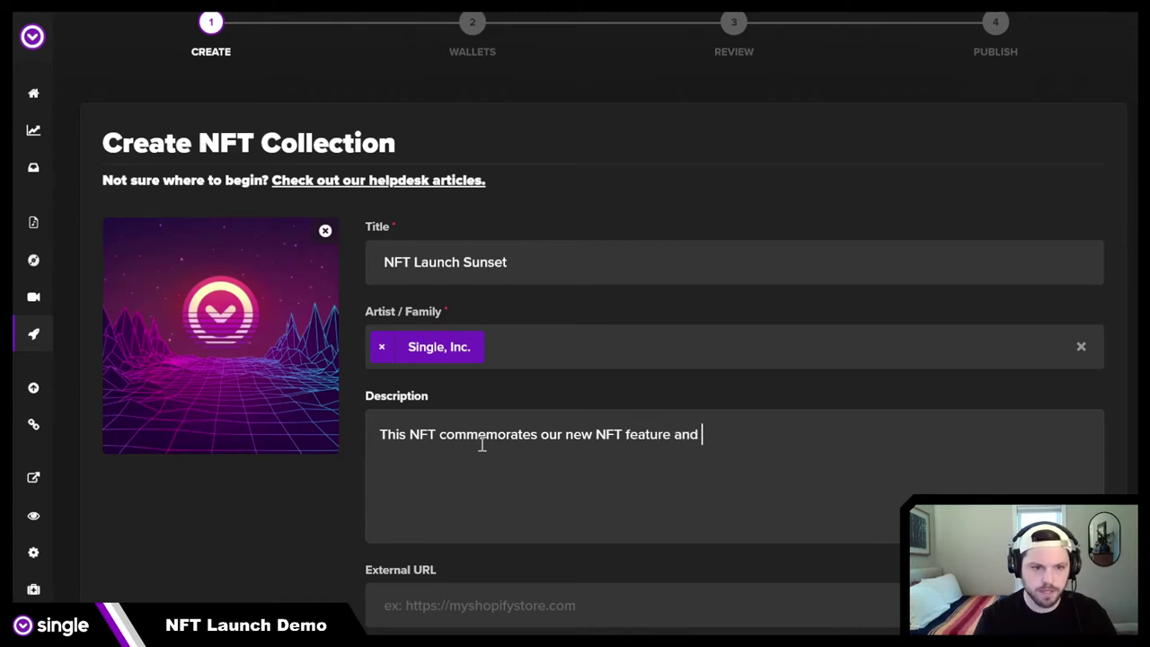
pyautogui.write('publ')
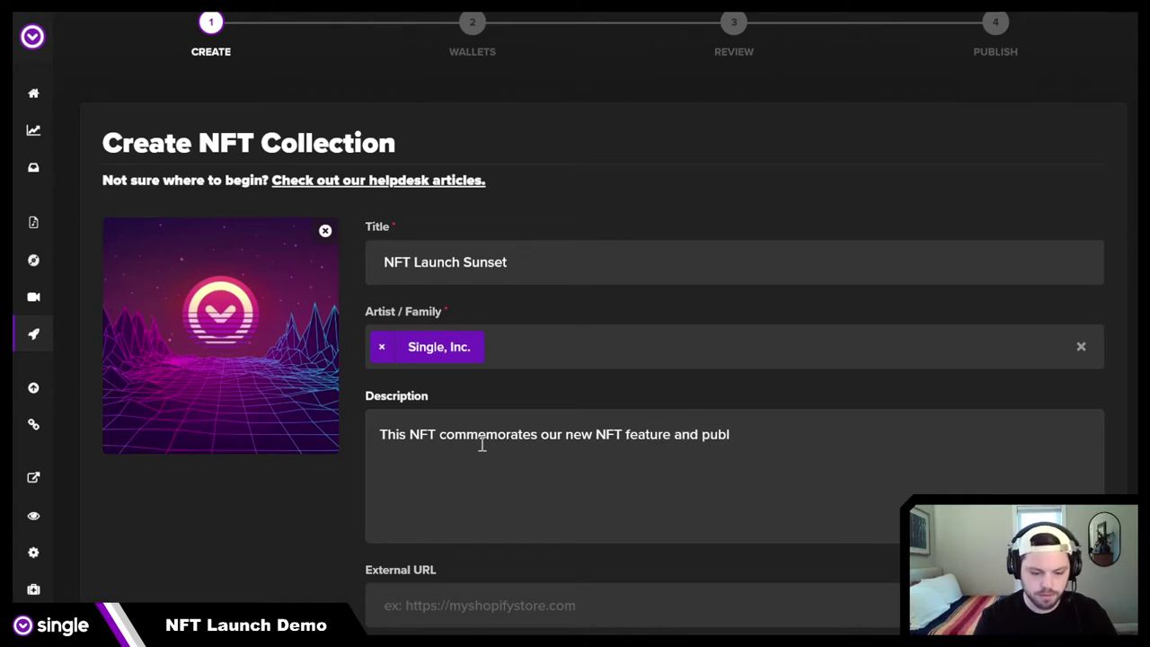
pyautogui.write('ic launch.')
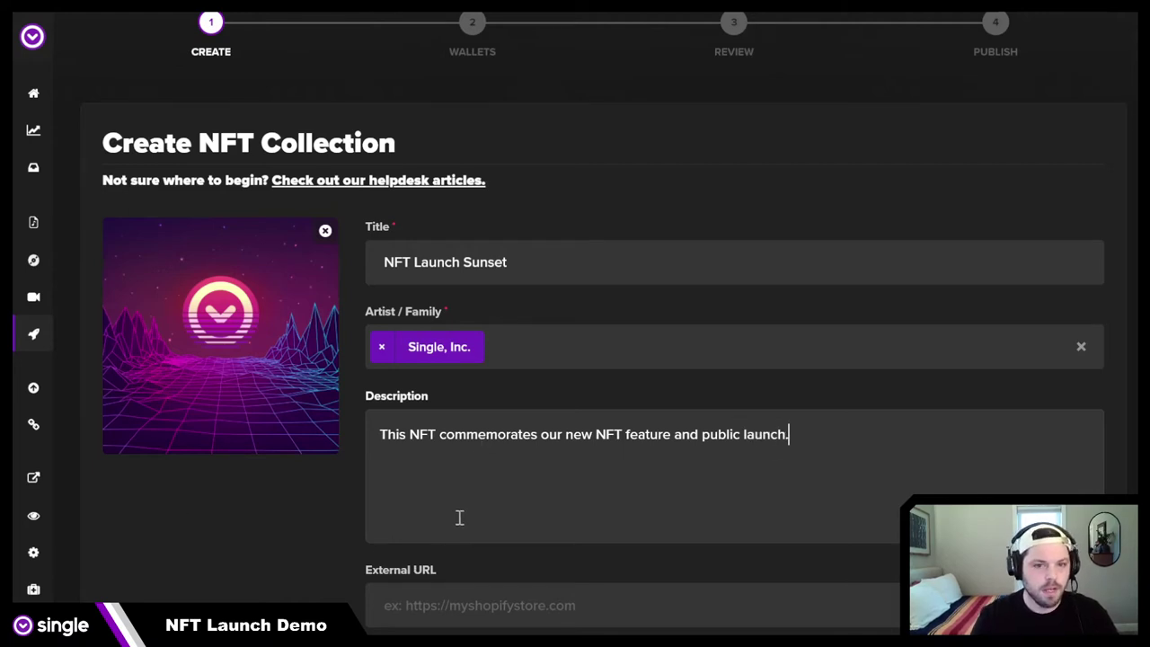
# Enter "singlemusic.com" as the collection's external URL.
pyautogui.scroll(-2, 459, 516)
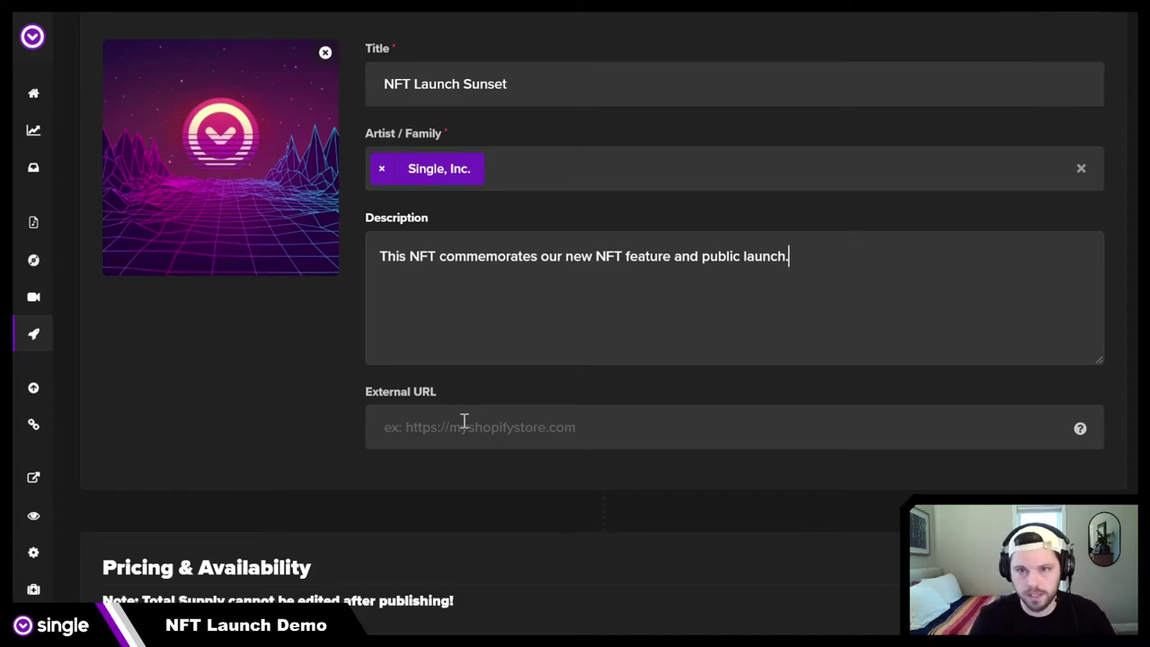
pyautogui.click(467, 423)
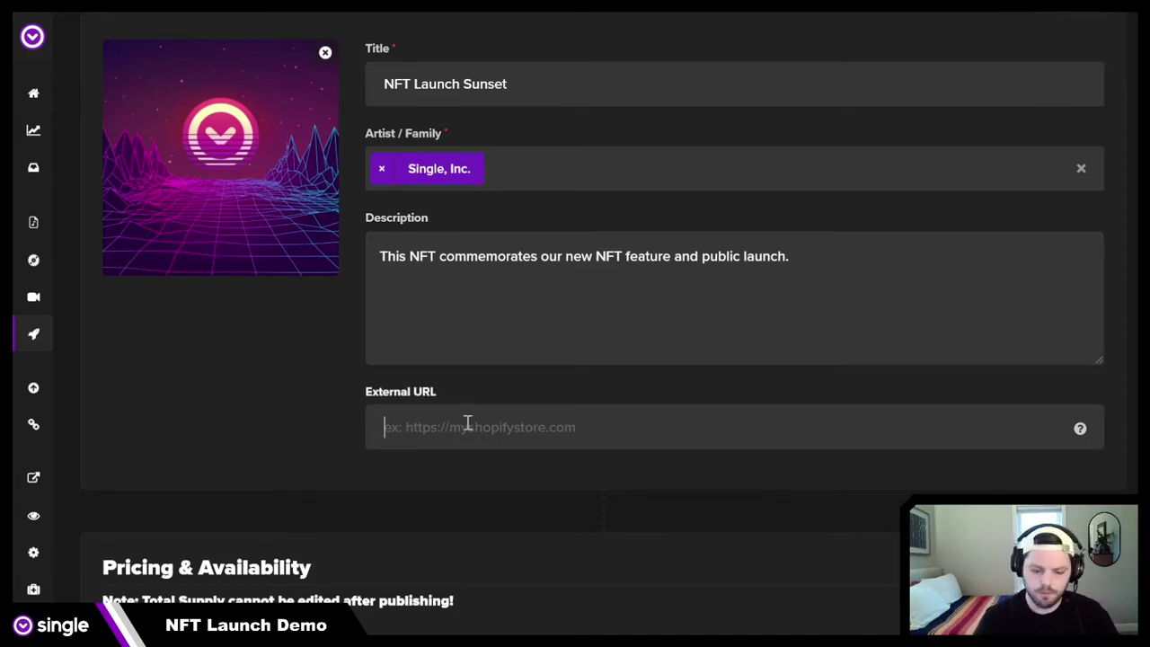
pyautogui.write('singl')
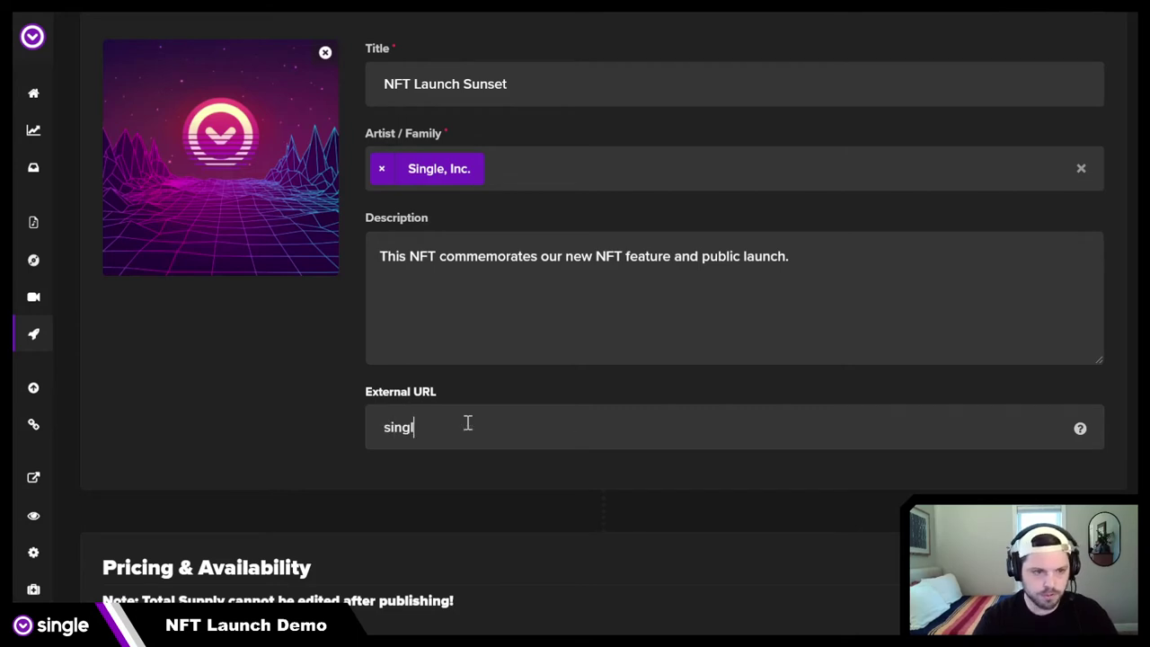
pyautogui.write('emusic.com')
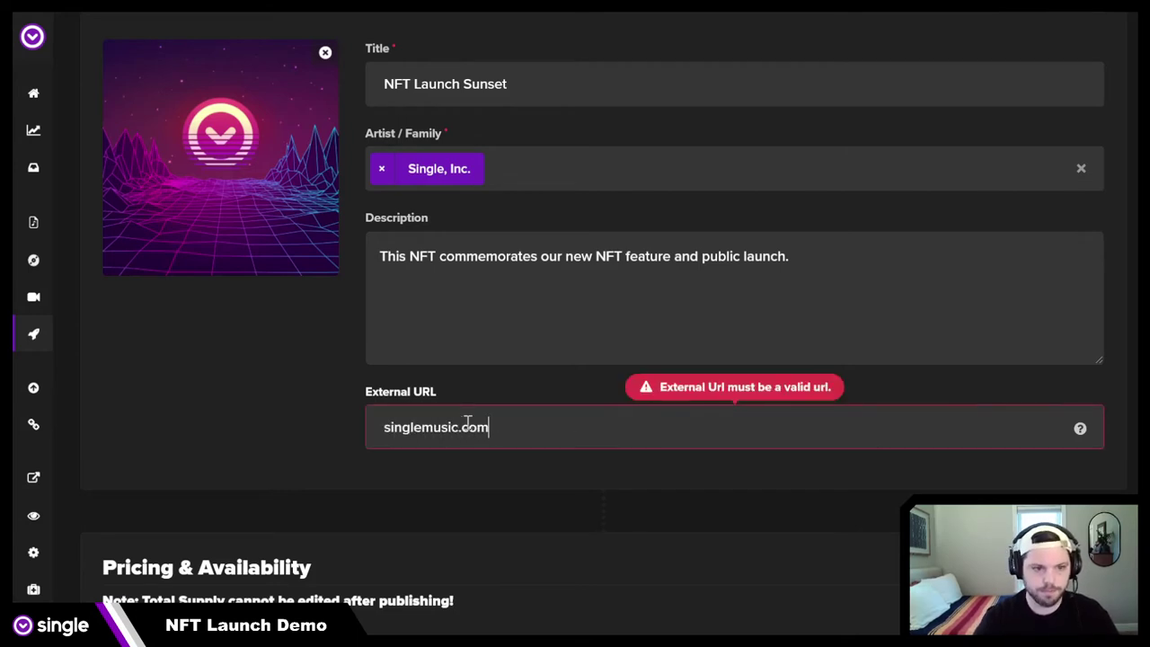
pyautogui.press('Left')
pyautogui.press('Left')
pyautogui.press('Left')
pyautogui.press('Left')
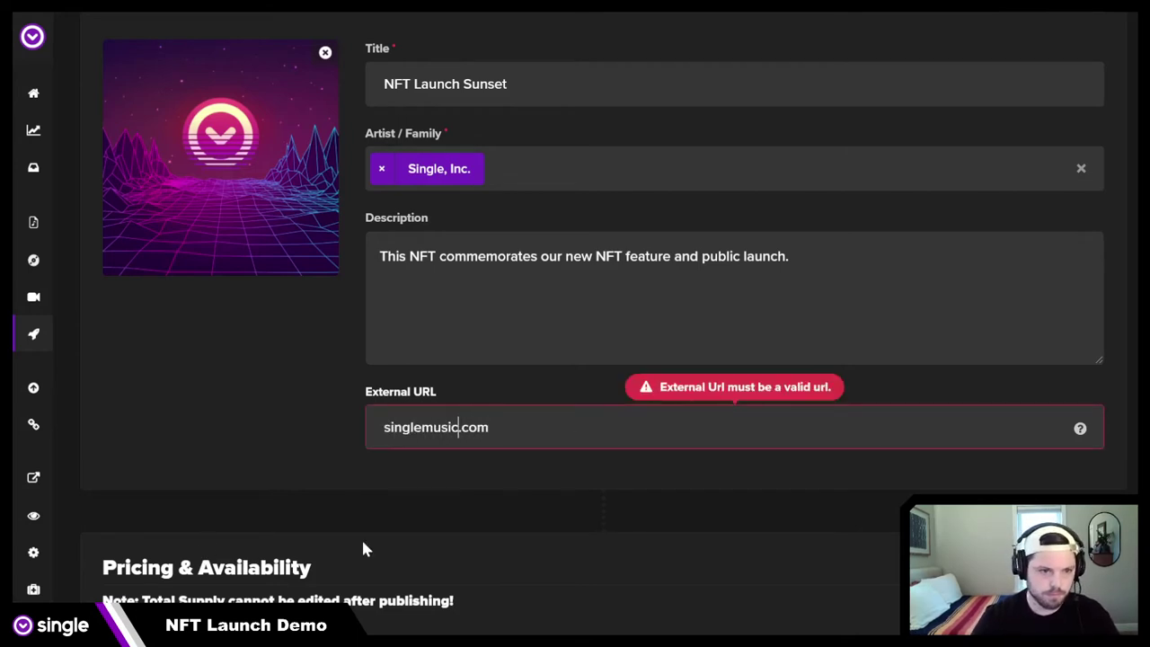
pyautogui.press('Left')
pyautogui.press('Left')
pyautogui.press('Left')
pyautogui.press('Left')
pyautogui.press('Left')
pyautogui.press('Left')
pyautogui.press('Left')
pyautogui.press('Left')
pyautogui.press('Left')
pyautogui.press('Left')
pyautogui.press('Left')
pyautogui.write('http')
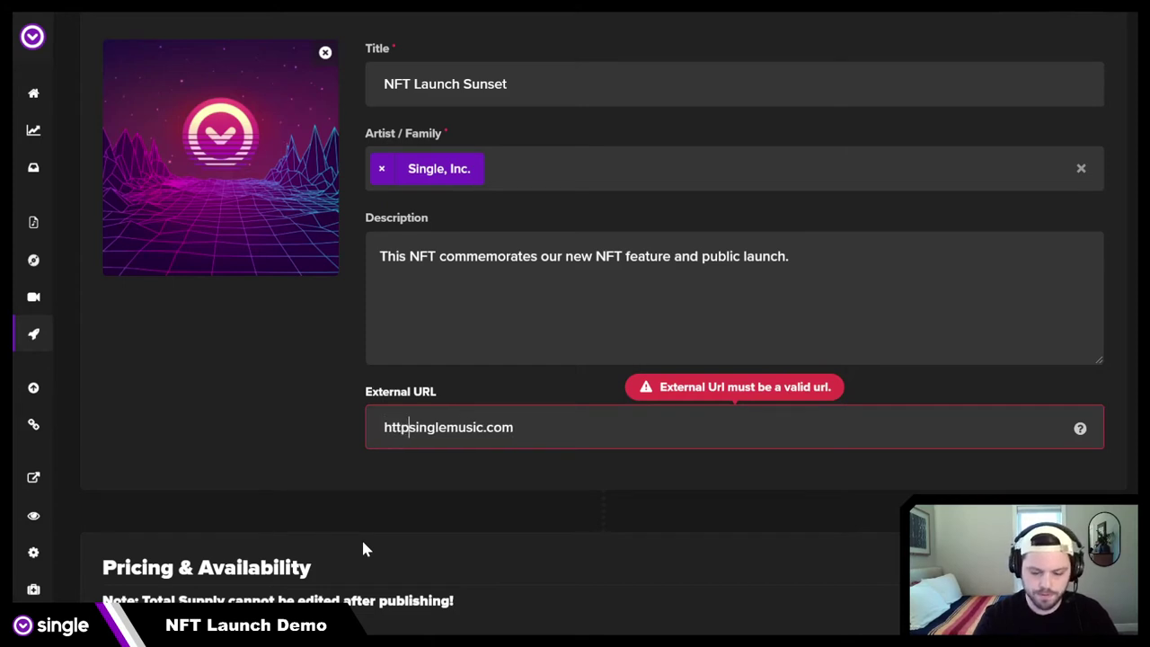
pyautogui.write('s')
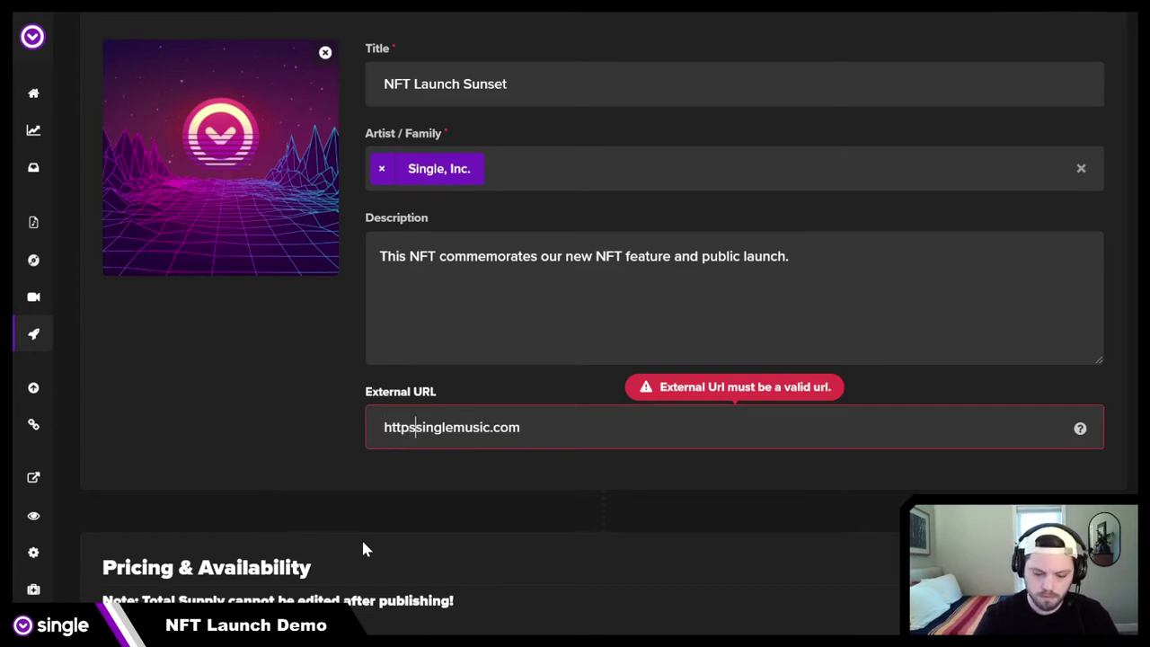
pyautogui.write('://')
# Set the NFT price to 25 USD and the total supply to 100.
pyautogui.scroll(-1, 326, 414)
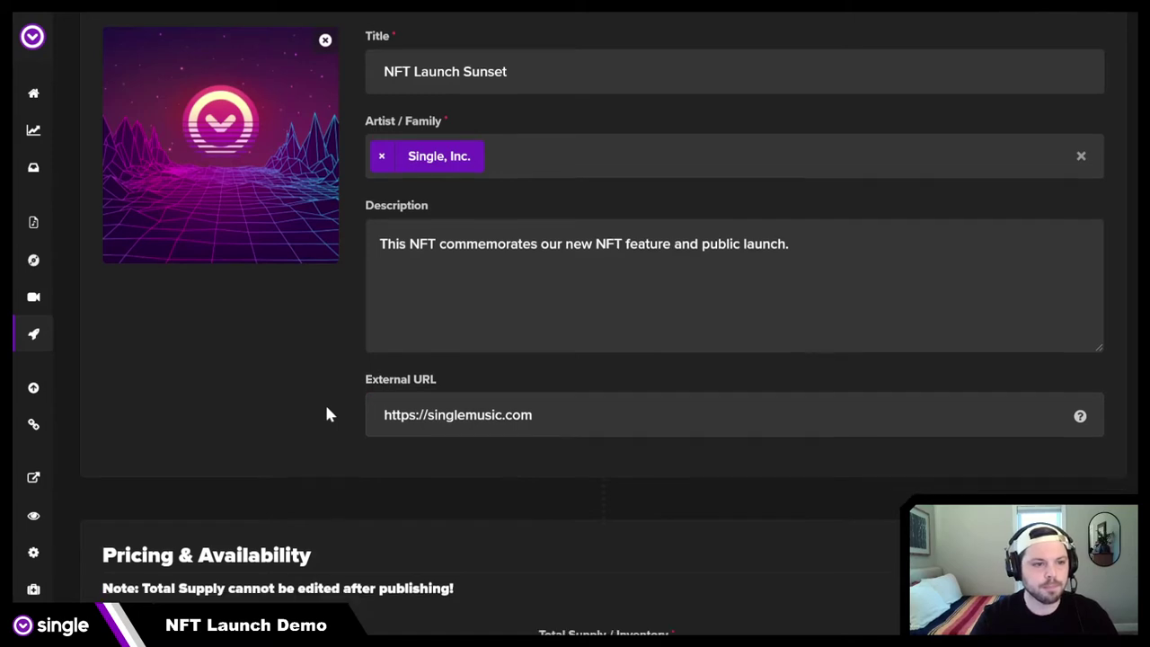
pyautogui.scroll(-4, 333, 409)
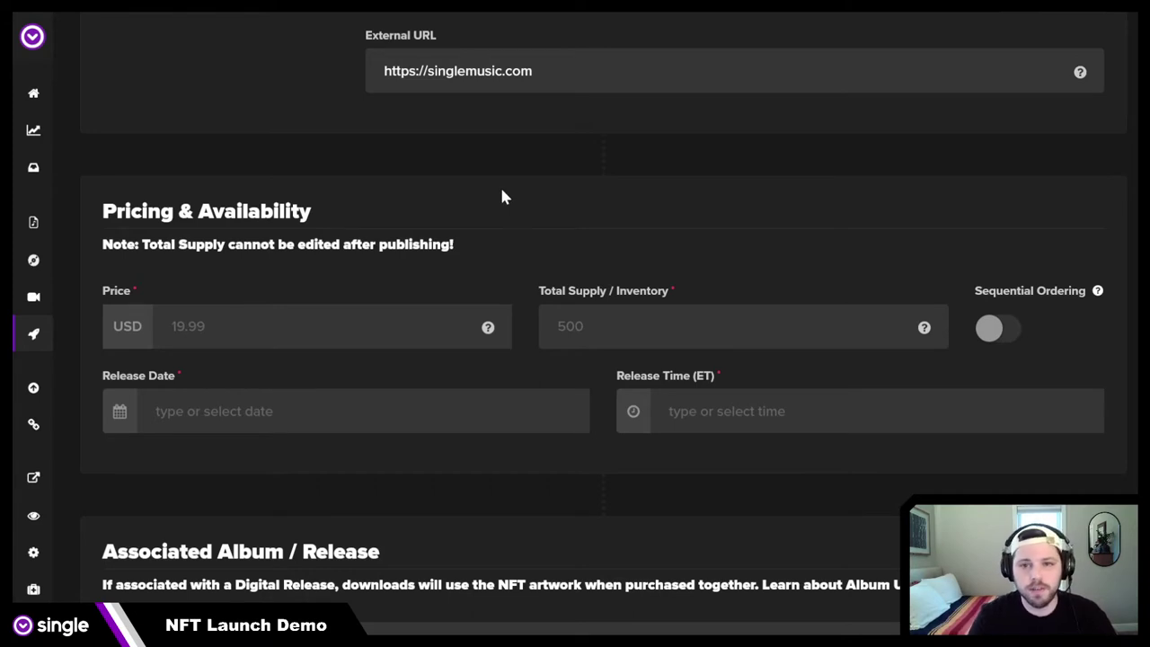
pyautogui.click(290, 334)
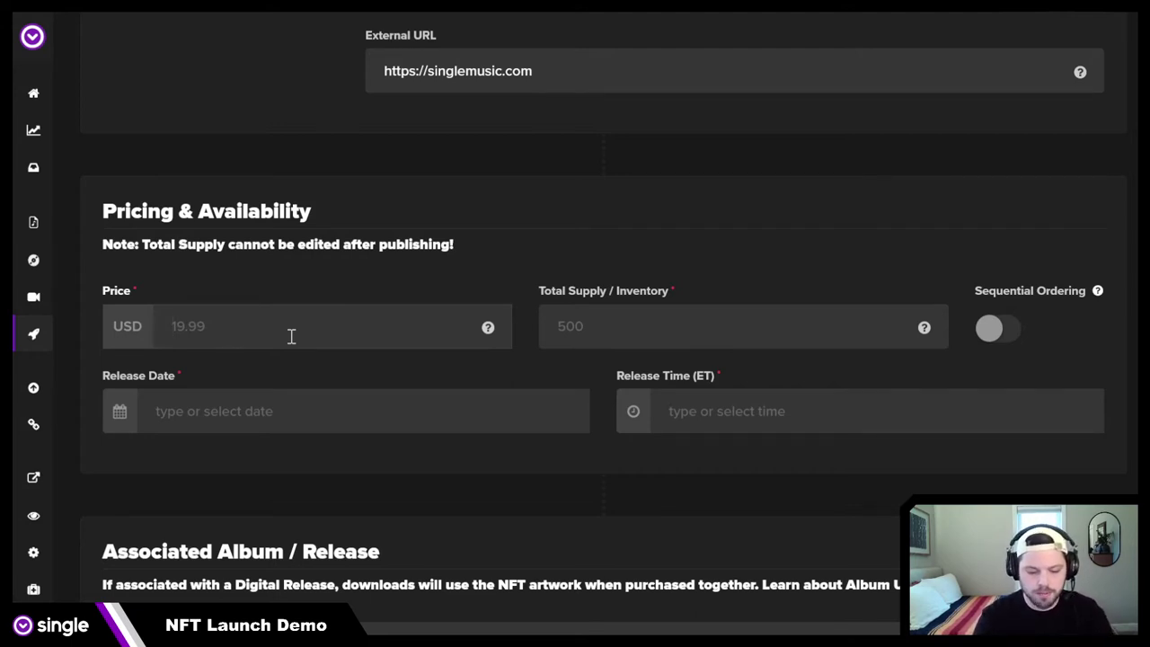
pyautogui.write('25')
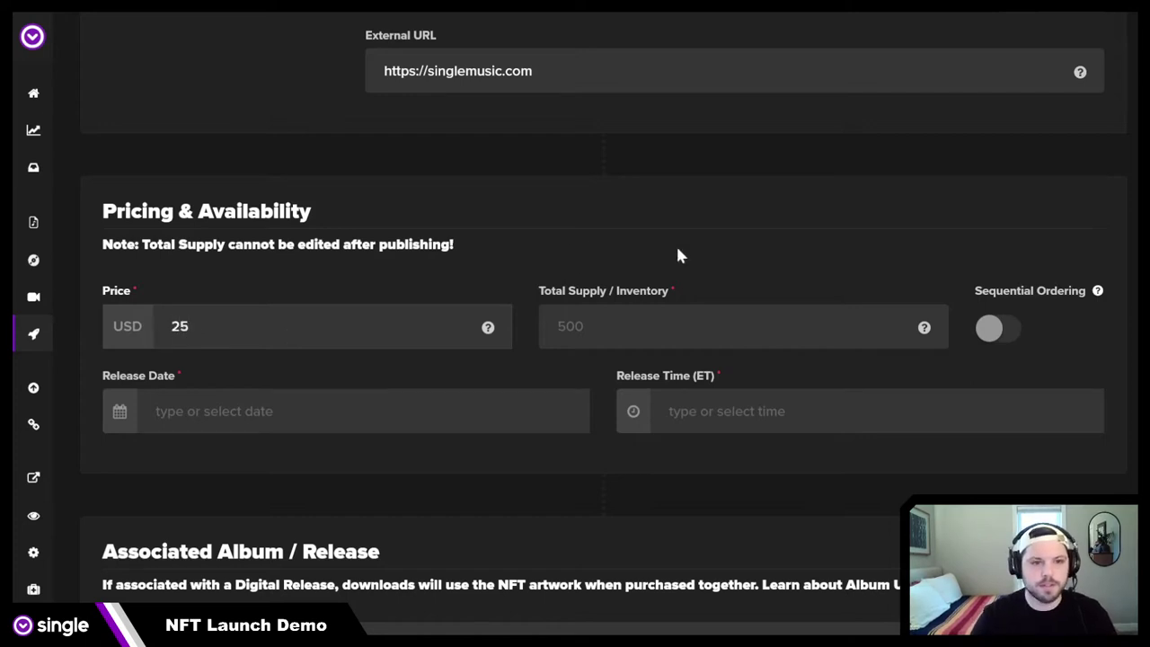
pyautogui.click(656, 329)
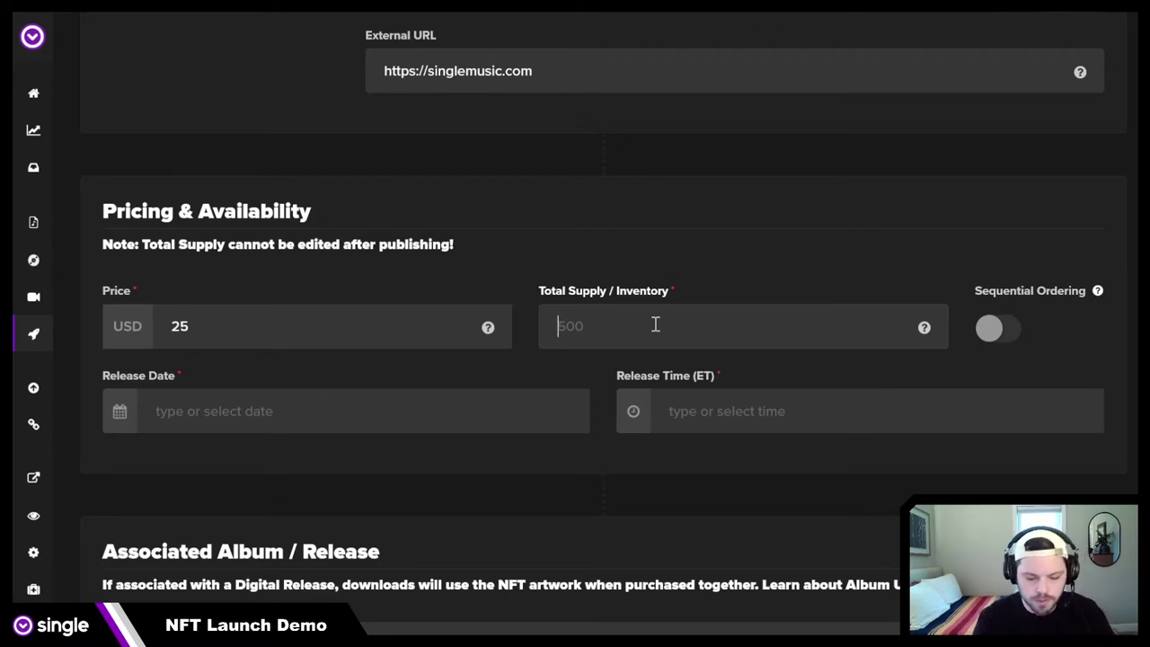
pyautogui.write('100')
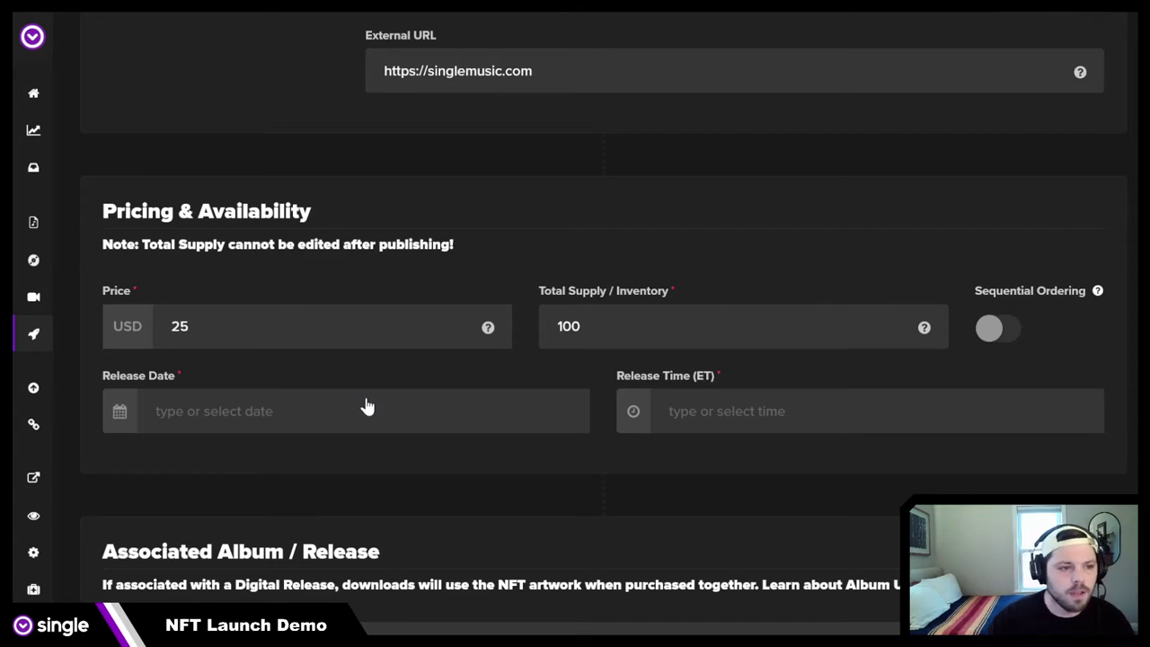
# Set the release date to Feb 03, 2022 and the release time to 12:00 AM ET.
pyautogui.click(303, 406)
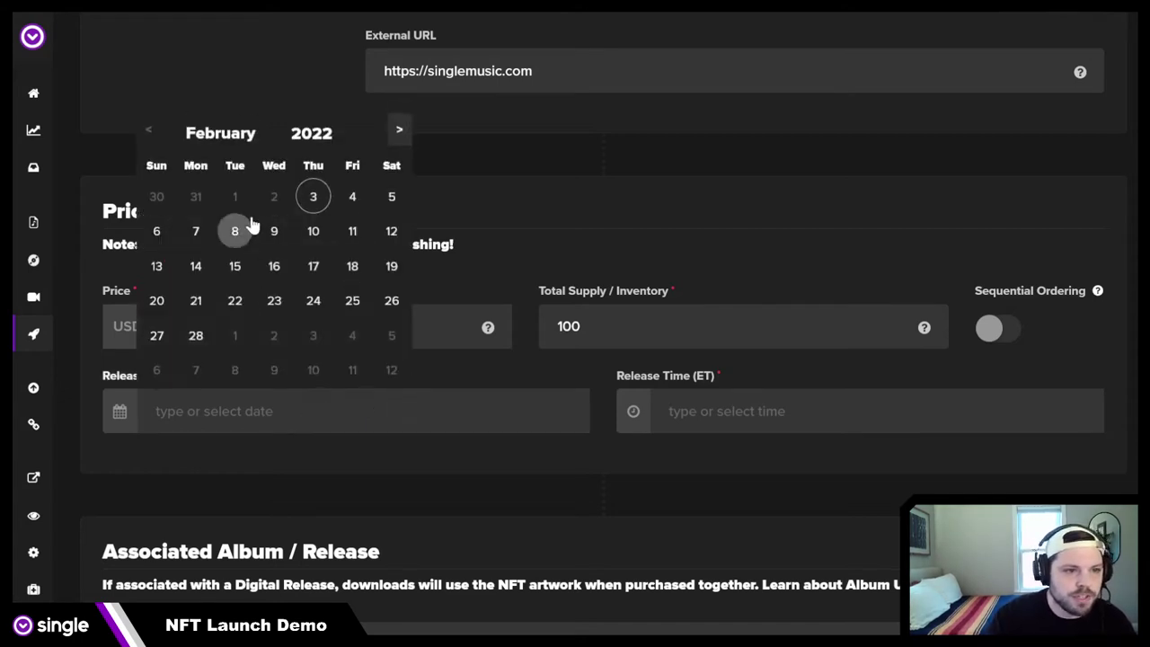
pyautogui.click(313, 197)
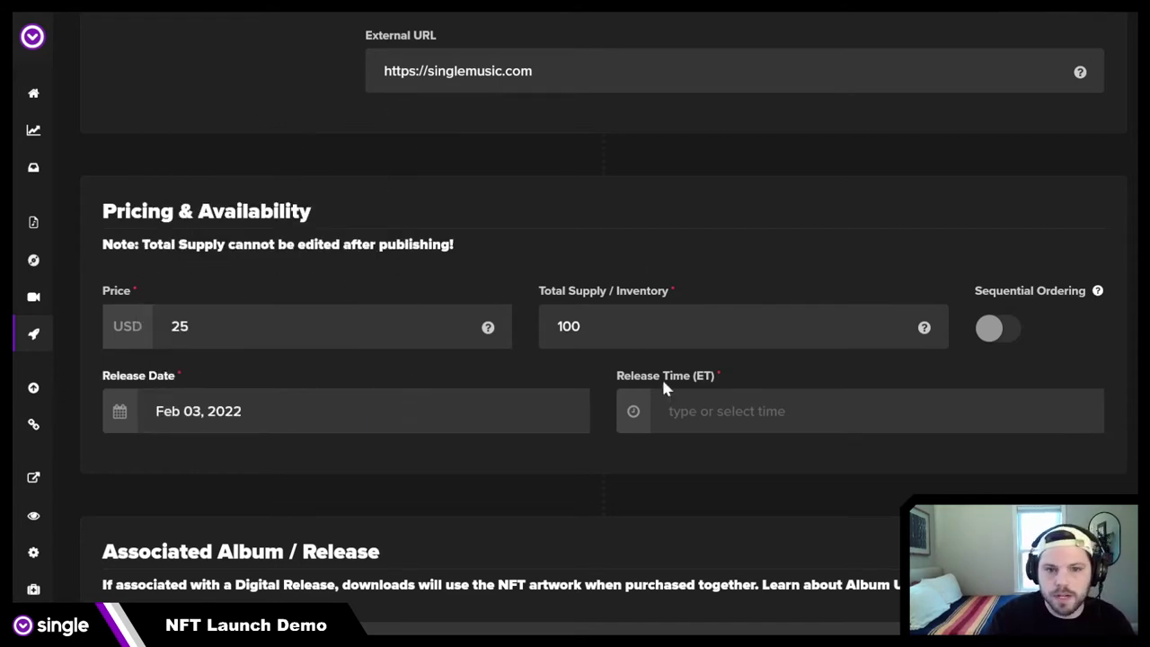
pyautogui.click(757, 420)
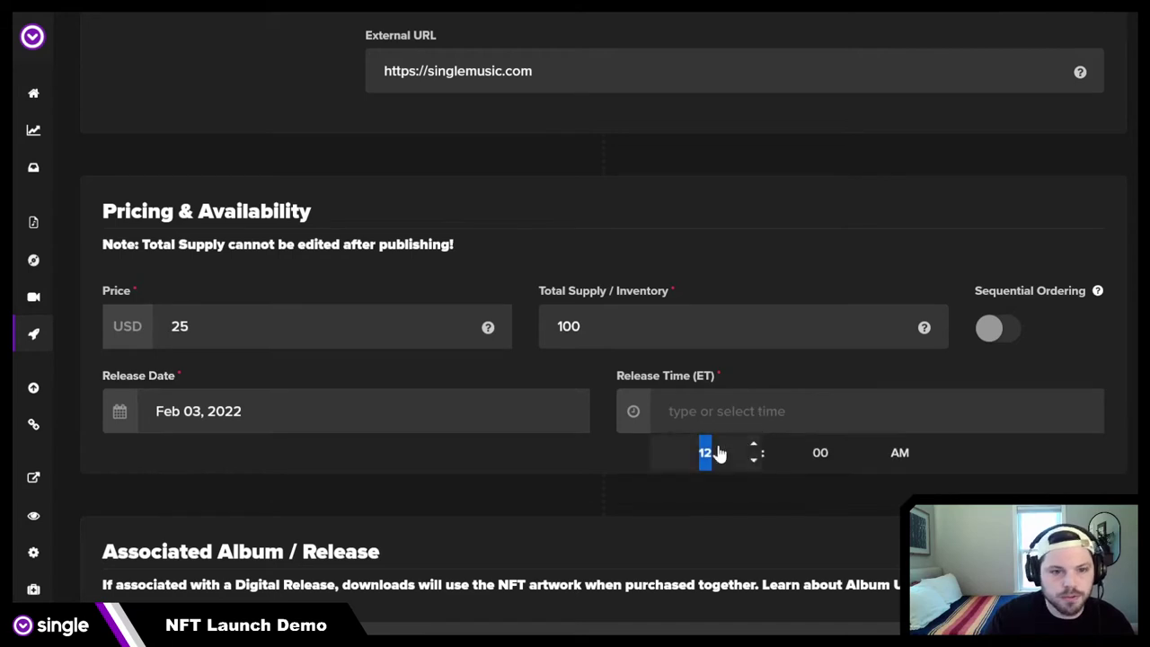
pyautogui.click(600, 475)
# Leave the associated digital release empty, save the collection details and acknowledge the notice about Shopify product quantities.
pyautogui.scroll(-3, 576, 457)
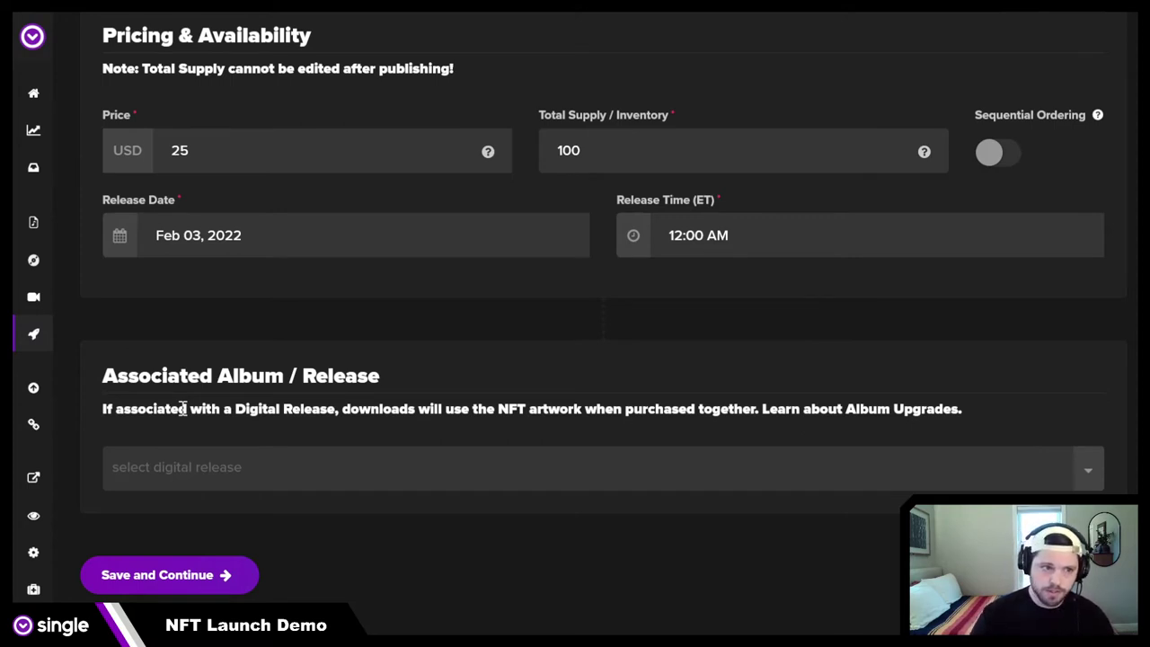
pyautogui.click(174, 475)
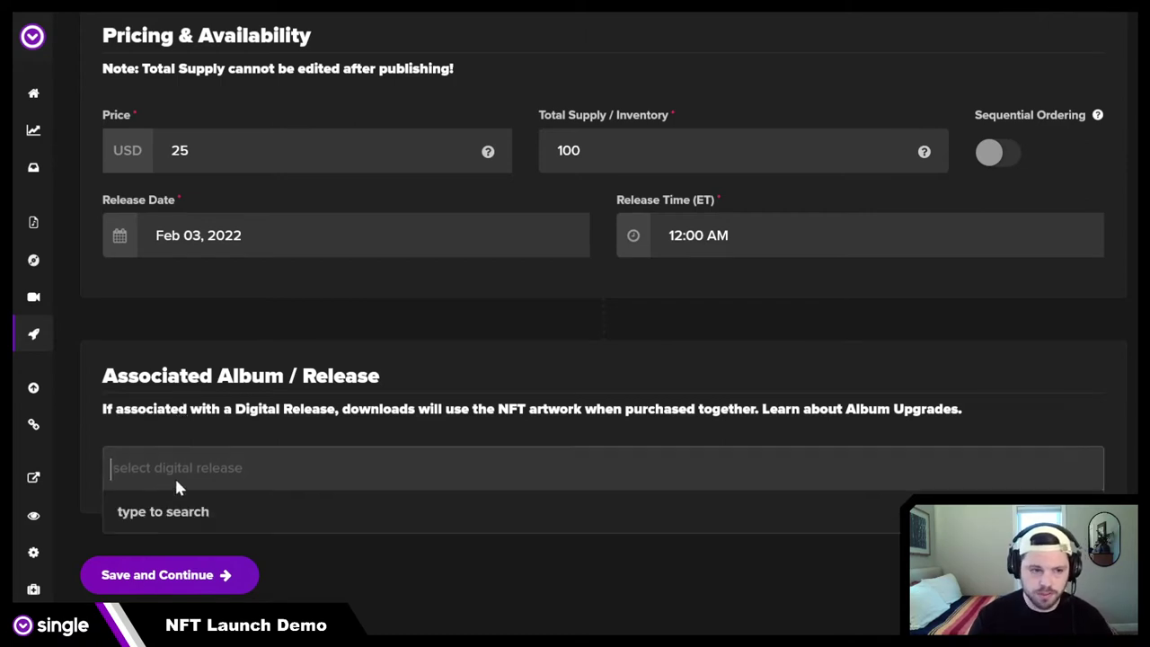
pyautogui.click(334, 401)
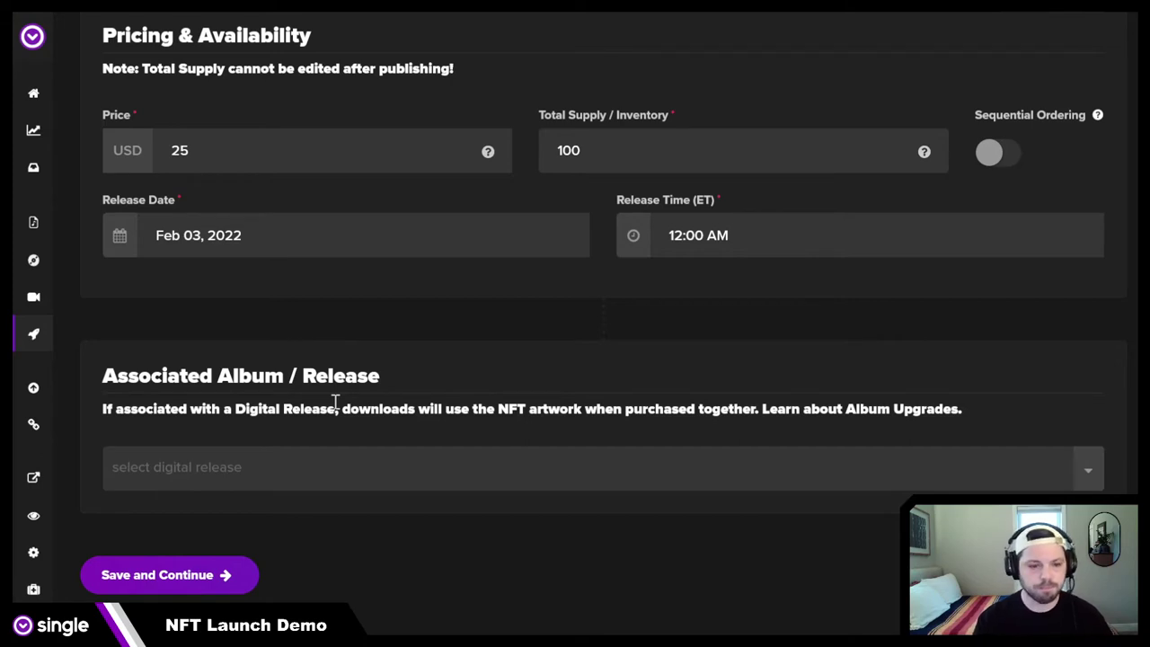
pyautogui.click(154, 585)
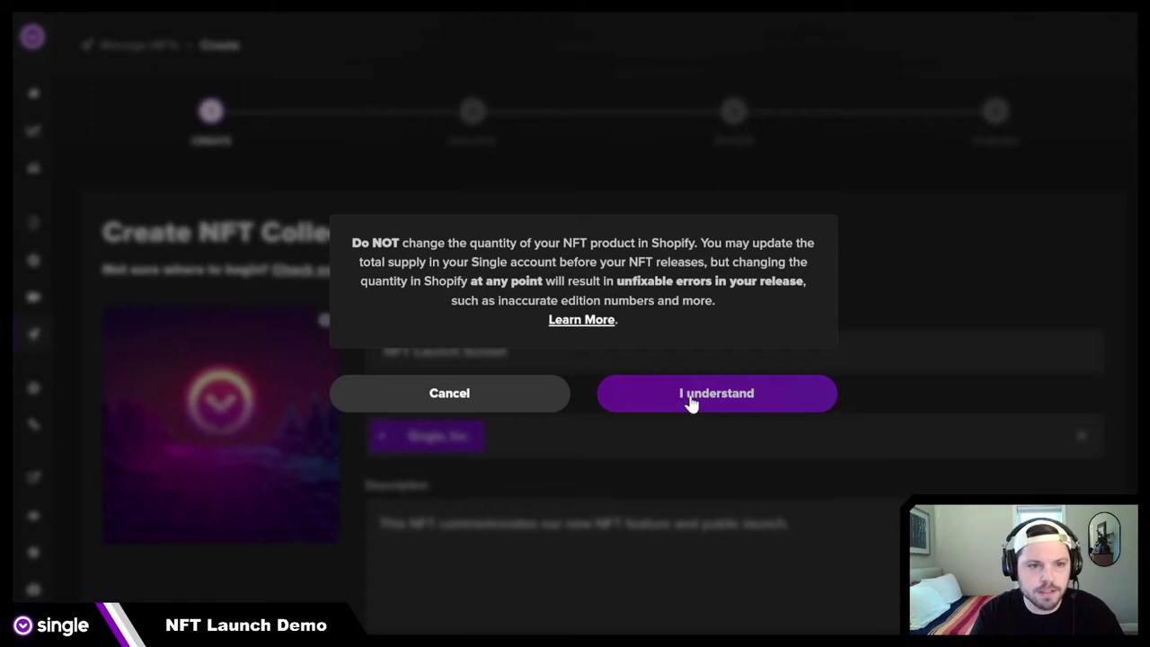
pyautogui.click(690, 401)
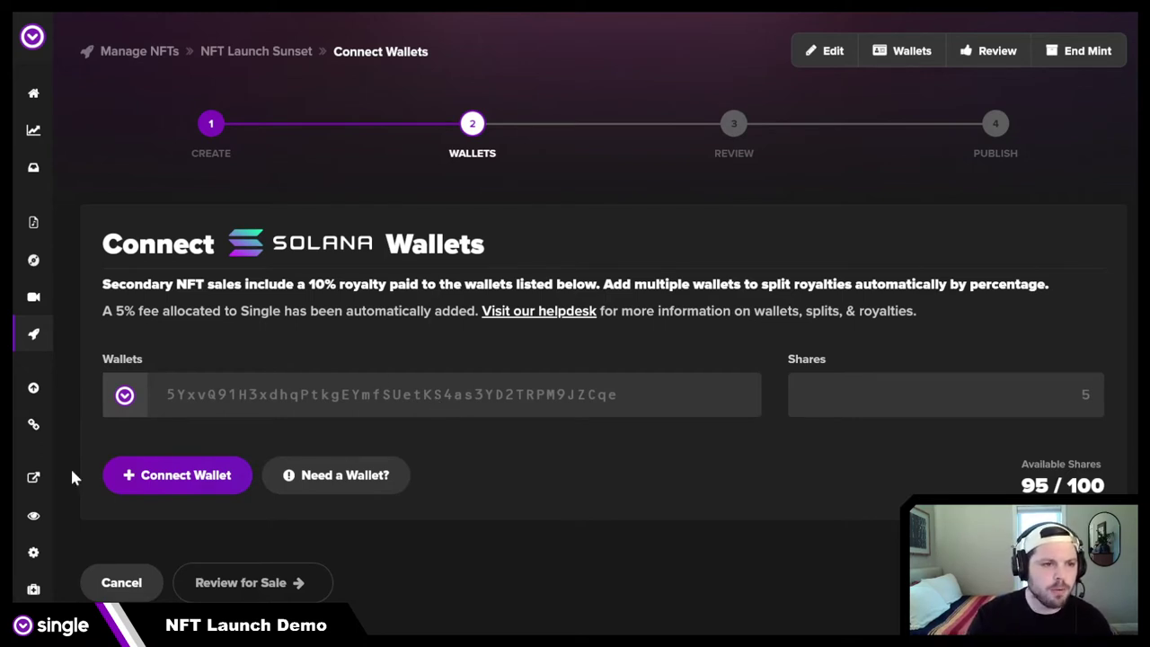
# Connect a Phantom wallet to receive the remaining royalty shares and continue to the sale review.
pyautogui.click(199, 483)
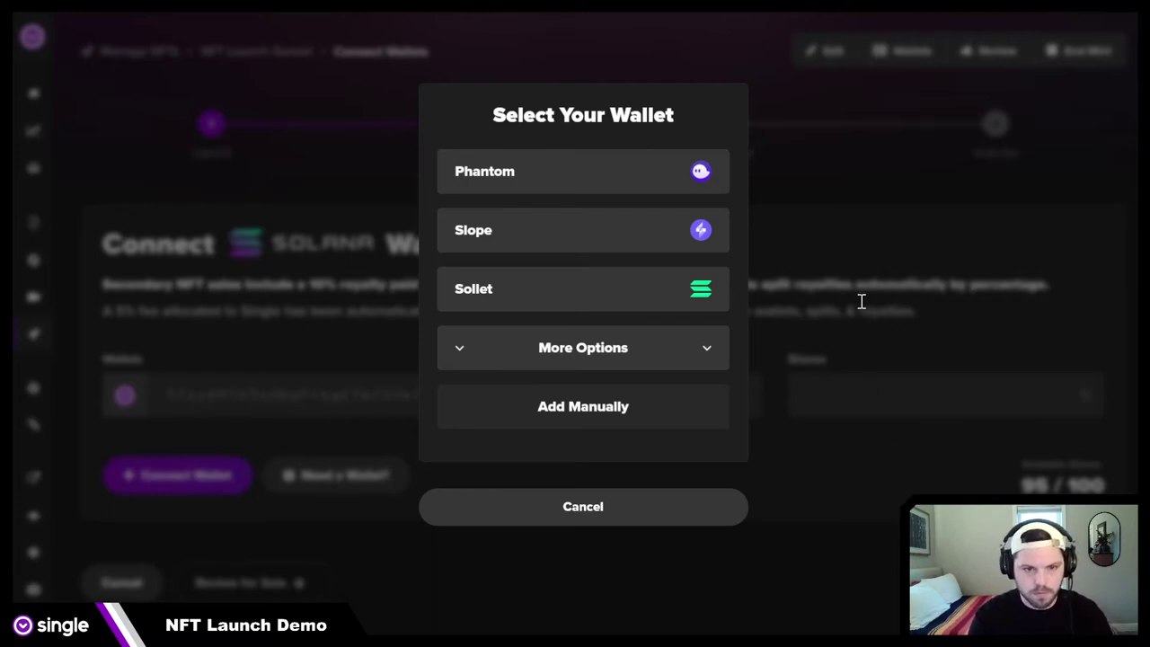
pyautogui.click(615, 169)
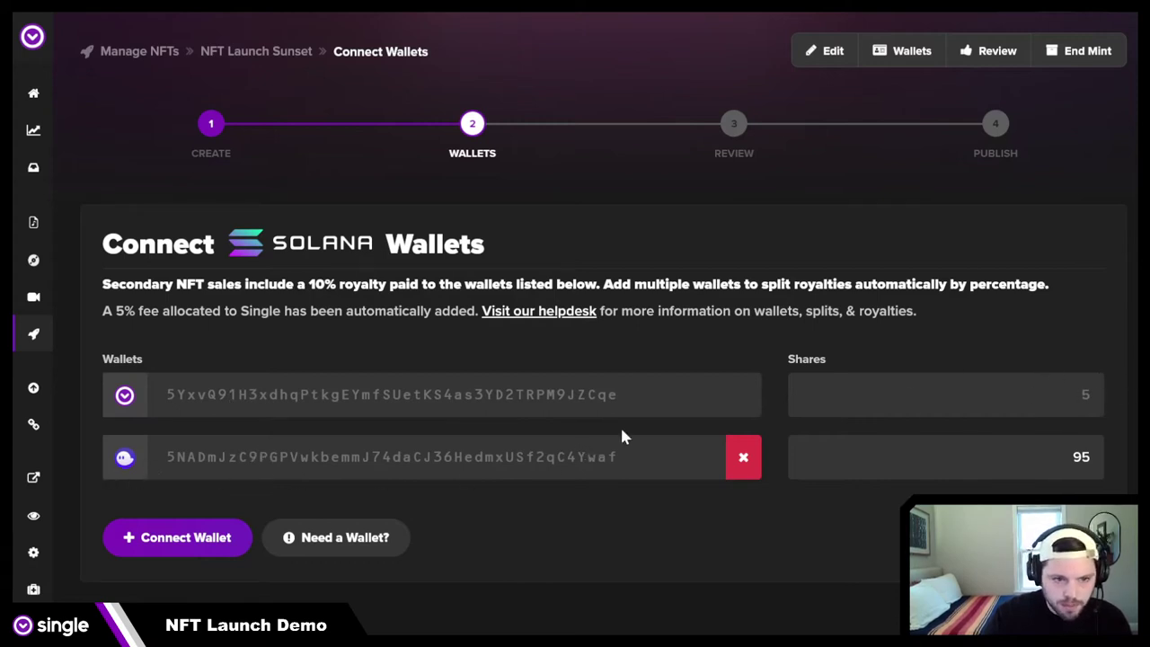
pyautogui.moveTo(1051, 459); pyautogui.dragTo(1091, 458)
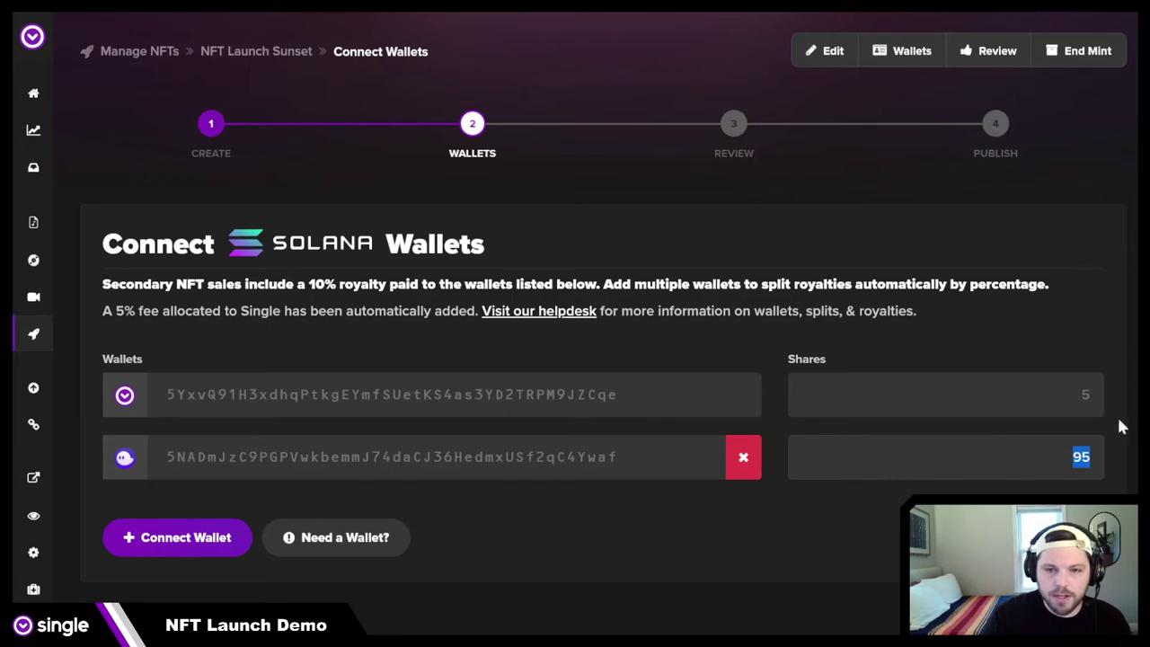
pyautogui.click(966, 474)
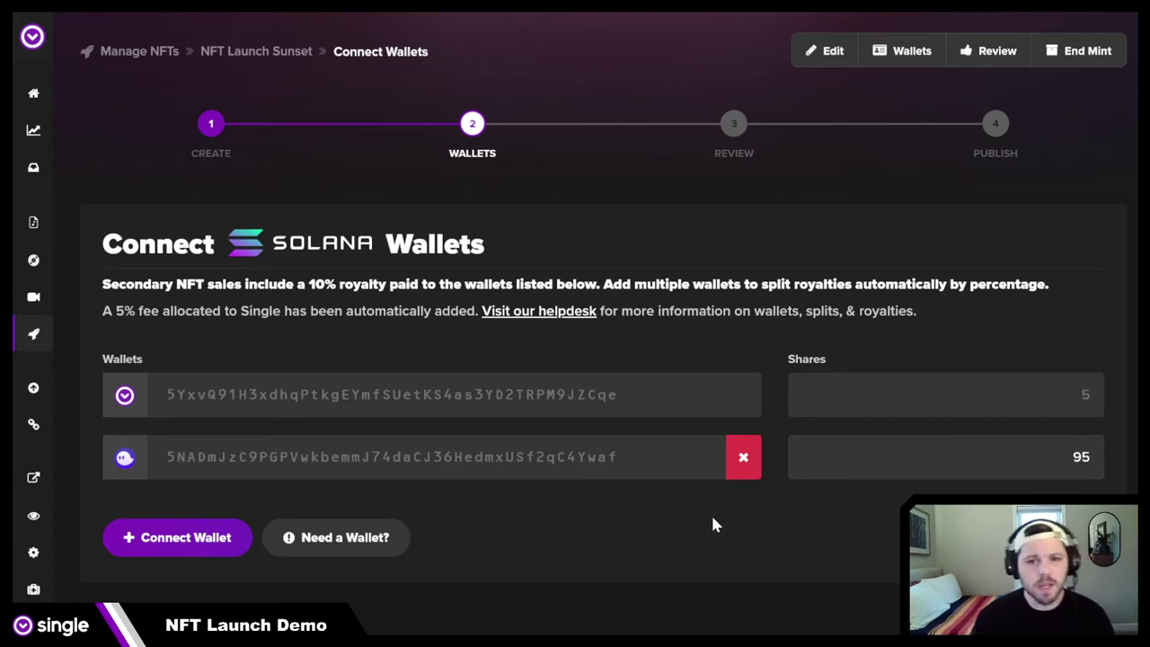
pyautogui.scroll(-1, 440, 578)
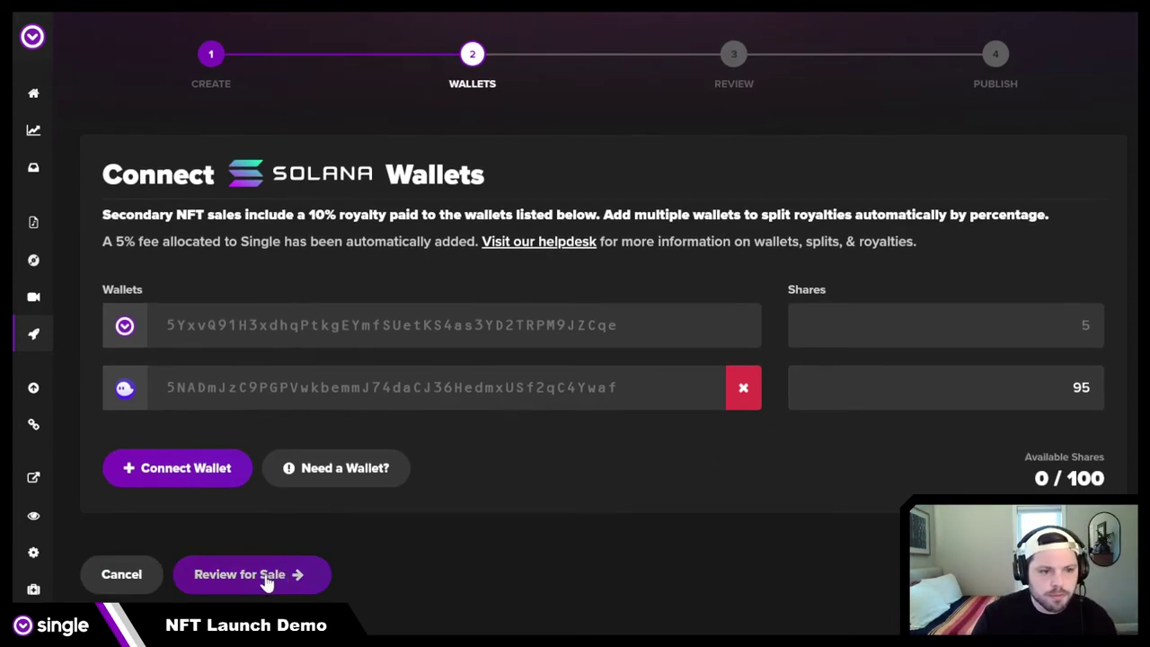
pyautogui.click(267, 579)
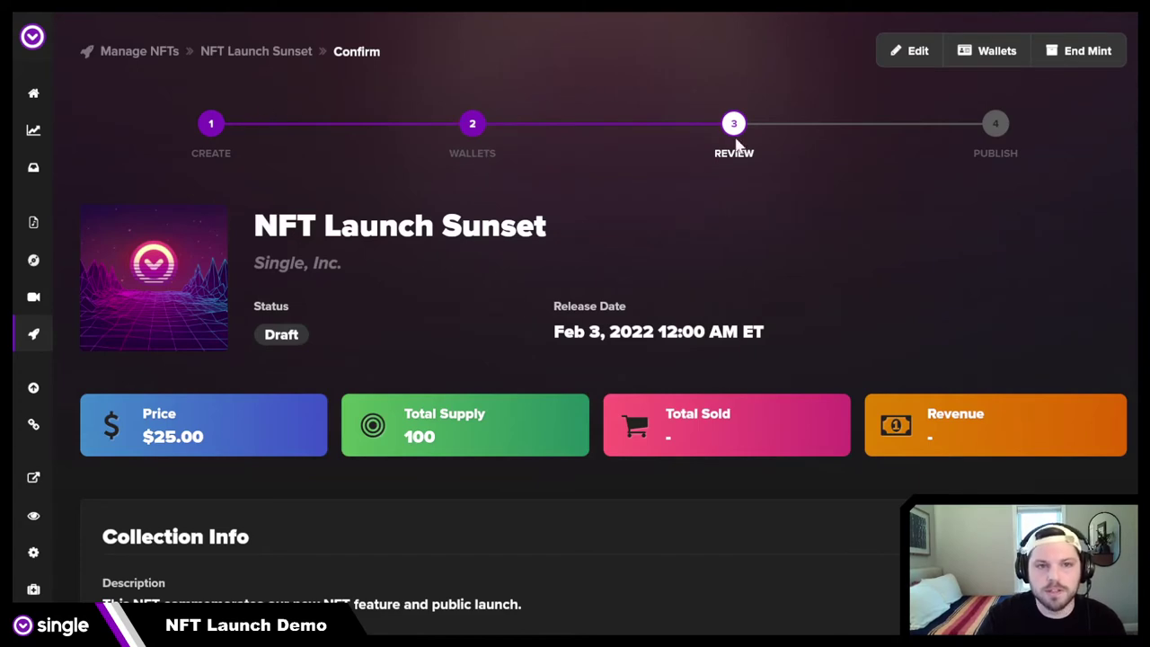
# Check the collection's price, supply, info and royalty pool, and publish the collection, accepting the edit restriction.
pyautogui.scroll(-3, 729, 287)
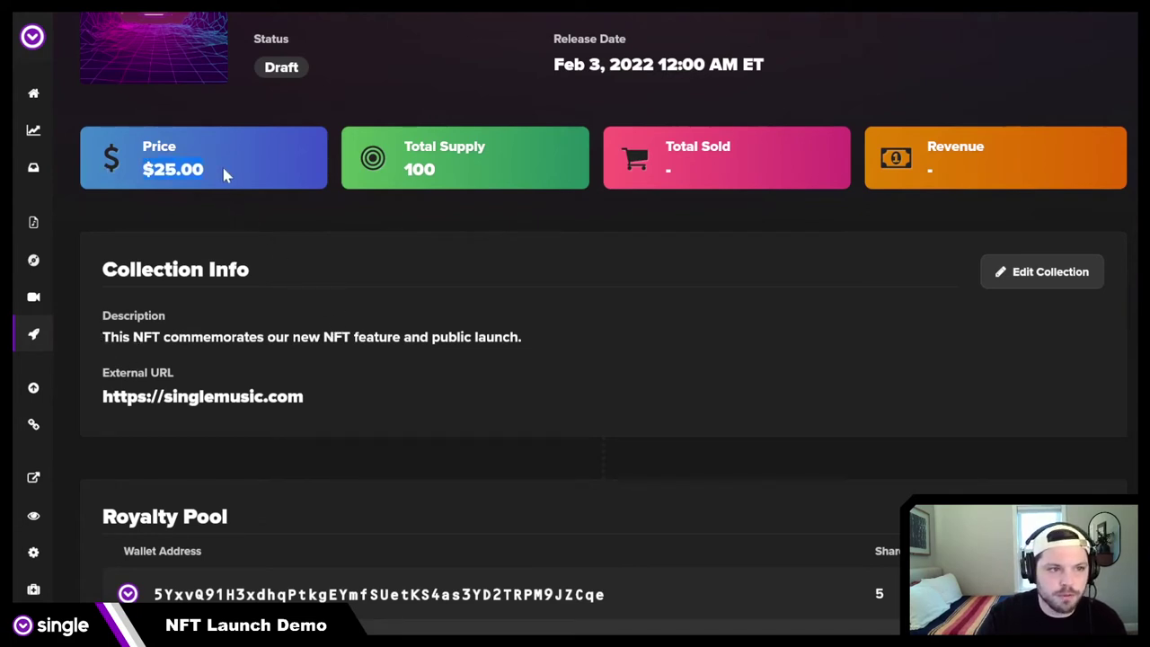
pyautogui.moveTo(401, 179); pyautogui.dragTo(435, 172)
pyautogui.click(449, 193)
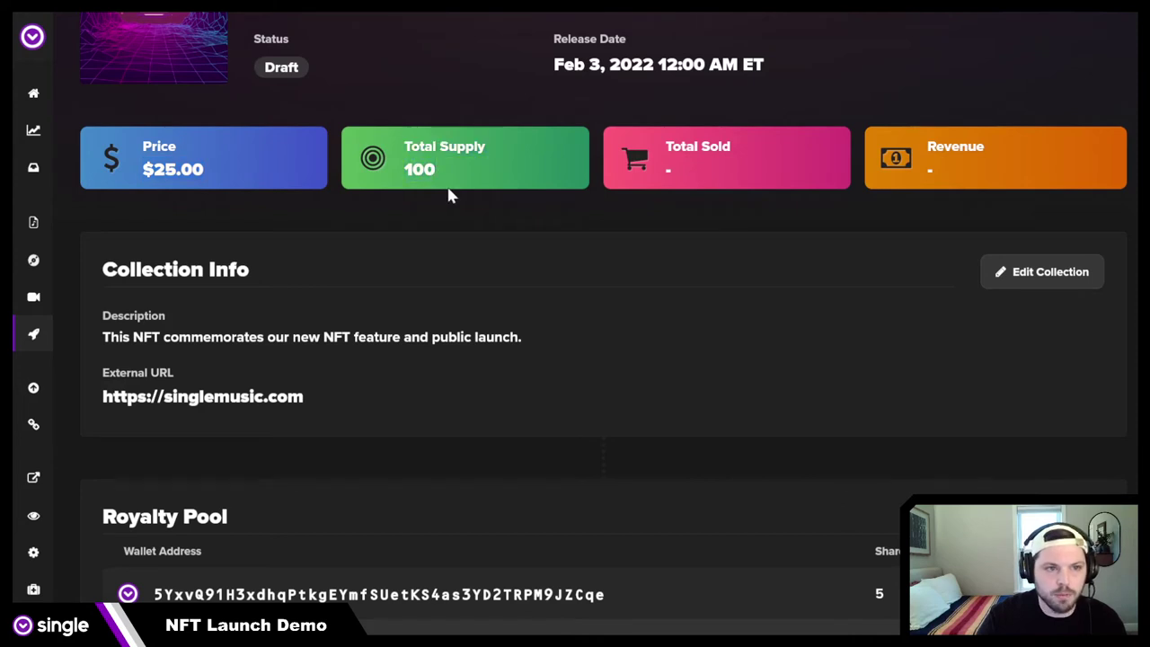
pyautogui.scroll(-2, 500, 346)
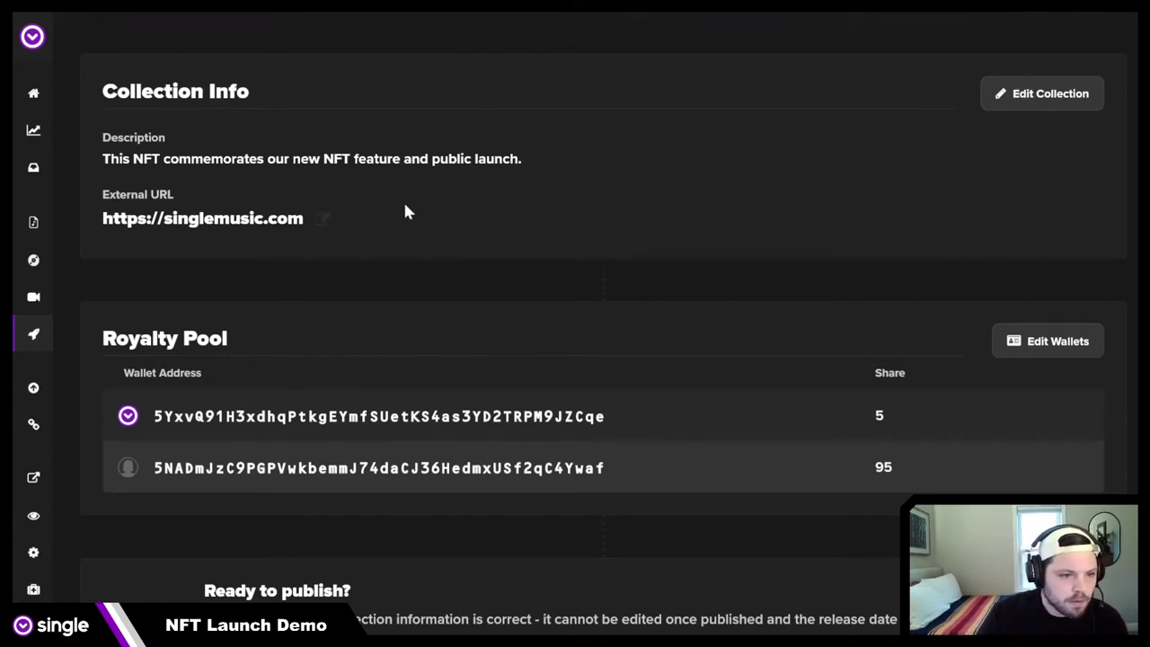
pyautogui.scroll(-1, 418, 222)
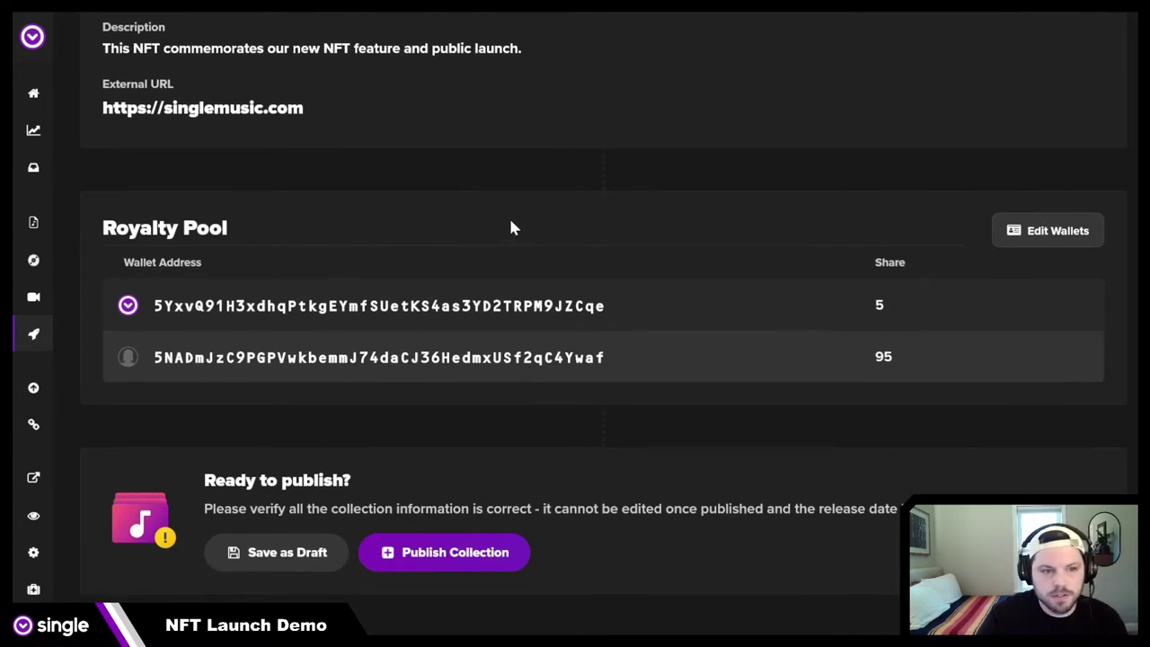
pyautogui.click(456, 553)
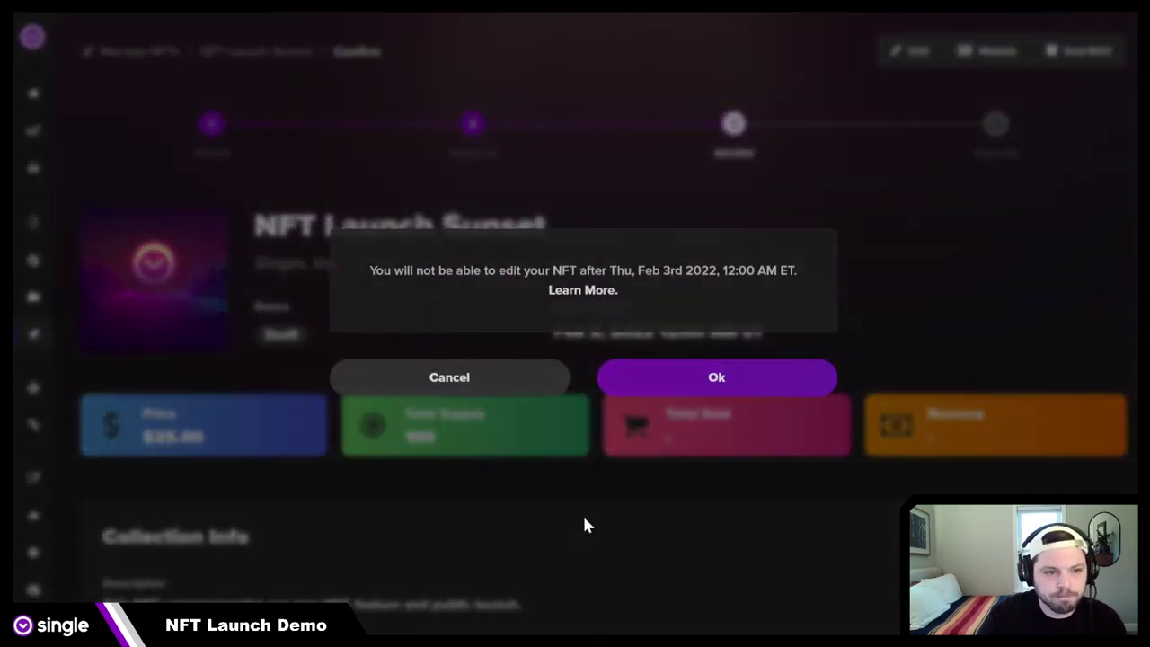
pyautogui.click(679, 379)
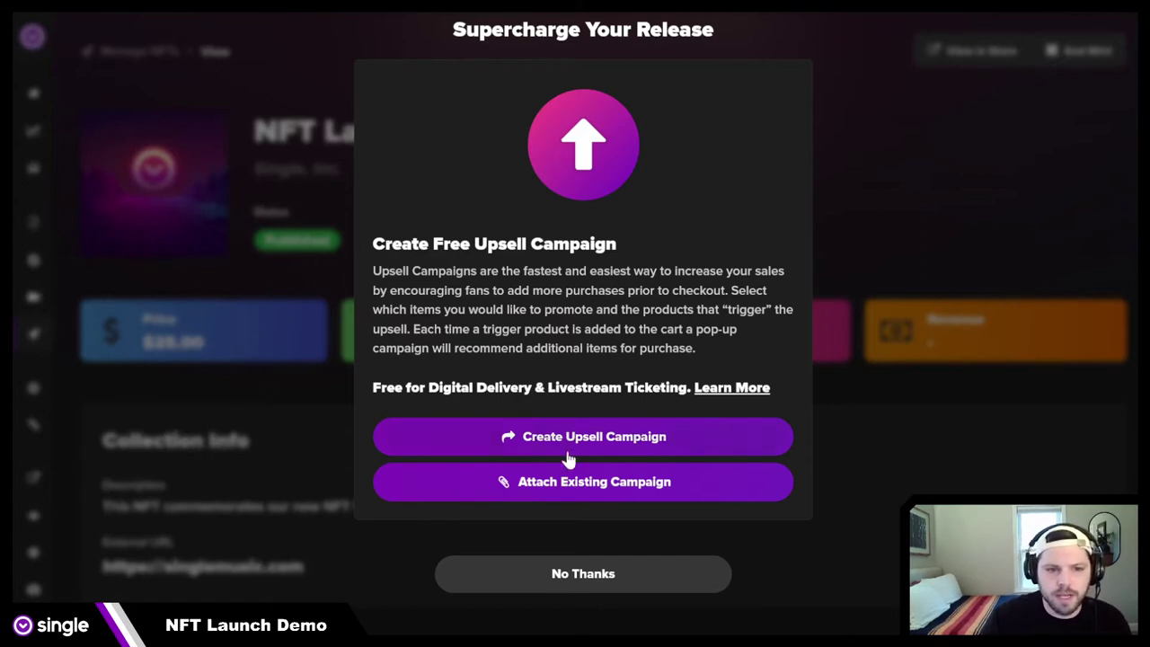
# Dismiss the upsell campaign offer and open the page for managing upsell campaigns.
pyautogui.click(583, 482)
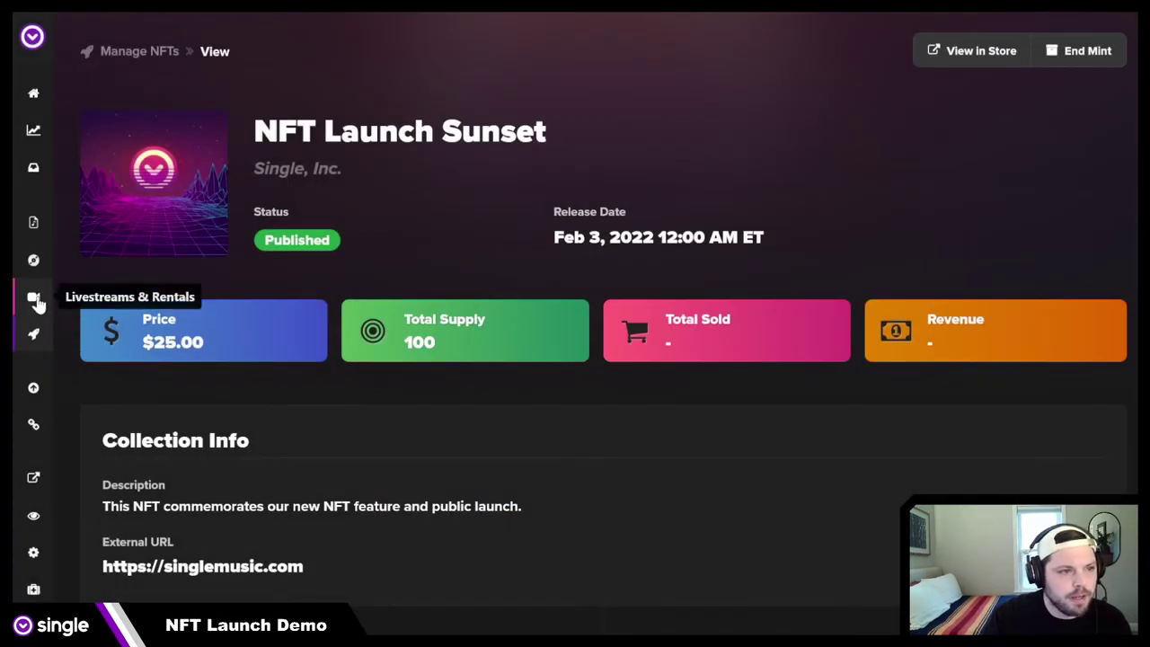
pyautogui.click(33, 387)
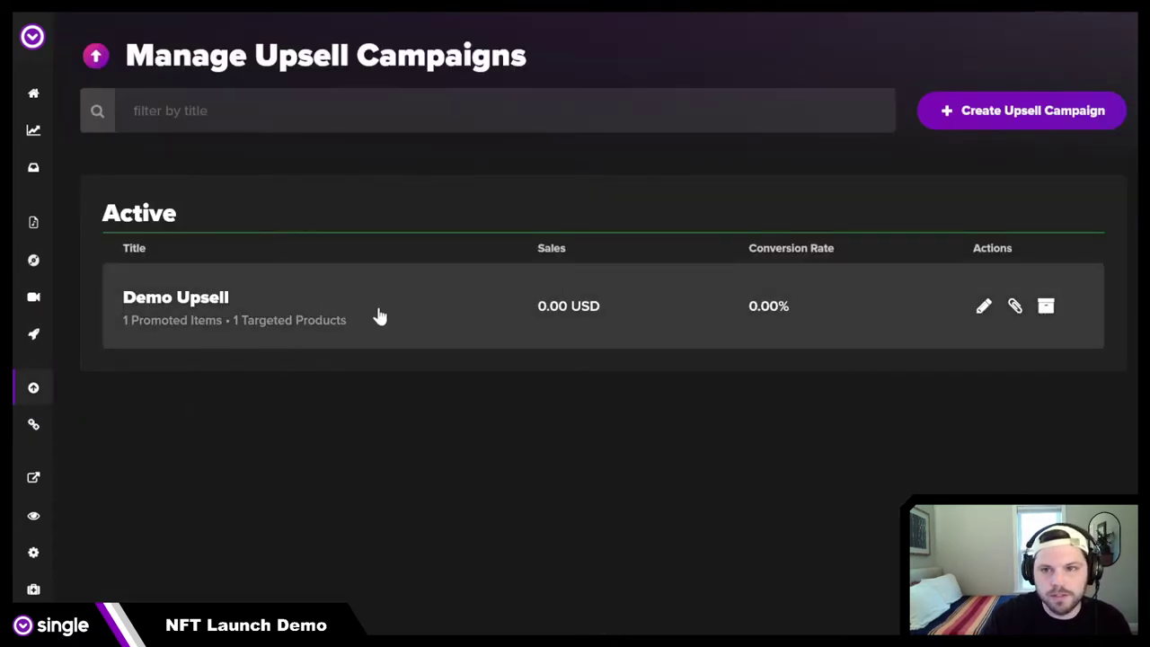
# Open the Demo Upsell campaign and examine its statistics, promoted items and targeted products.
pyautogui.click(426, 306)
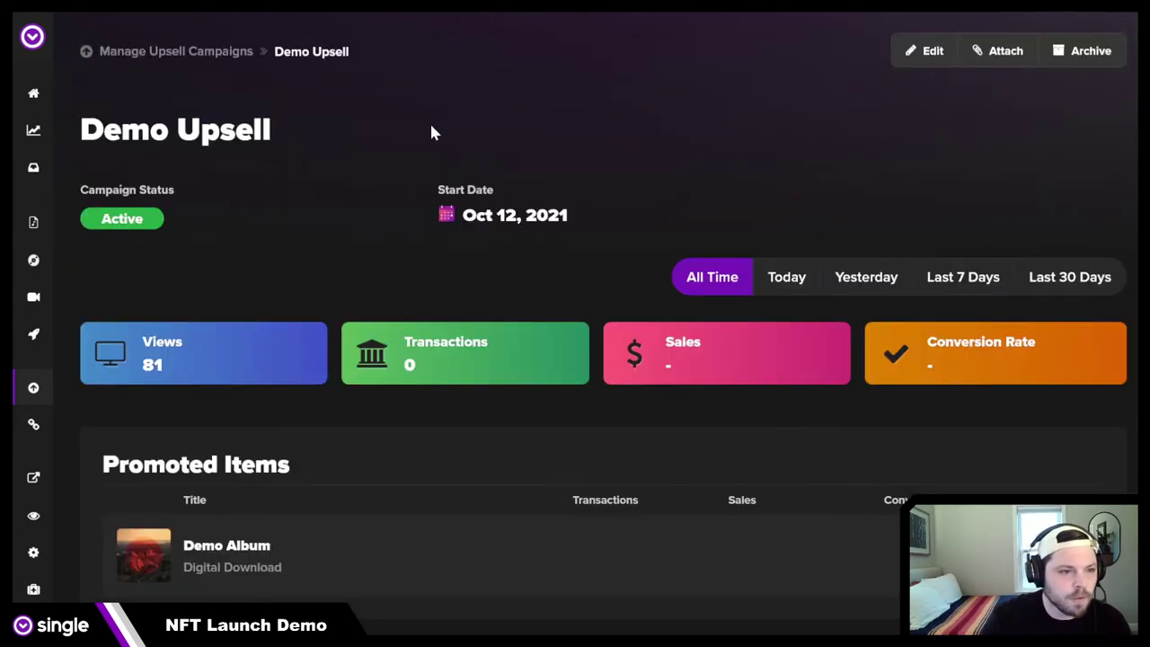
pyautogui.scroll(-3, 500, 129)
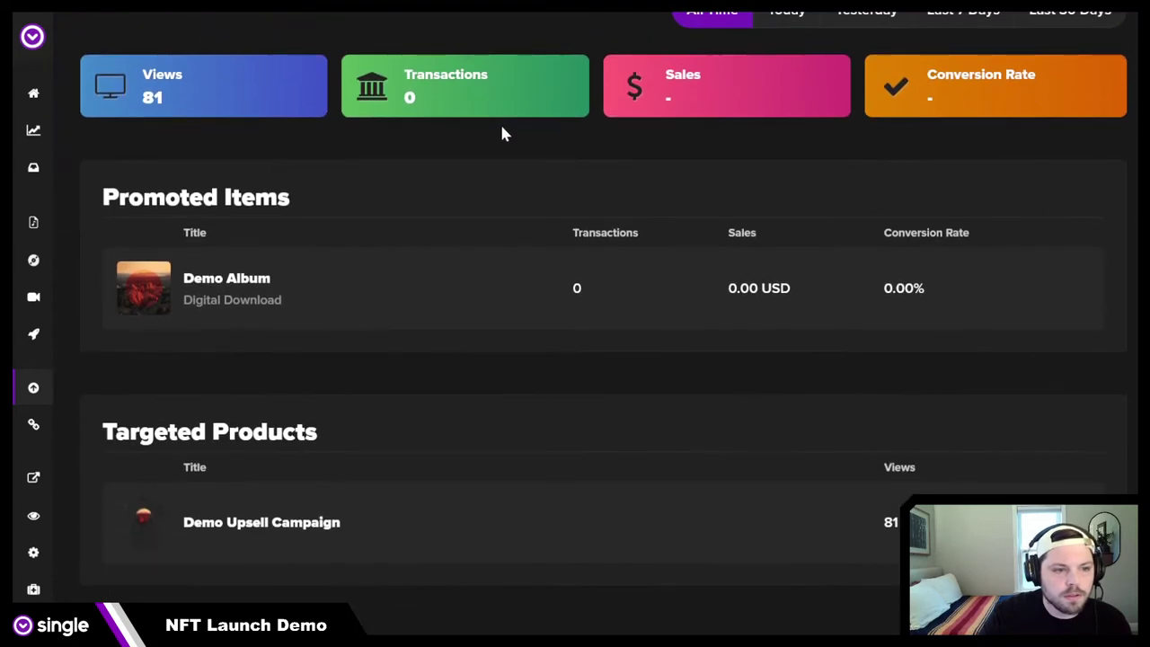
pyautogui.scroll(1, 501, 133)
pyautogui.scroll(-2, 501, 133)
pyautogui.scroll(2, 501, 133)
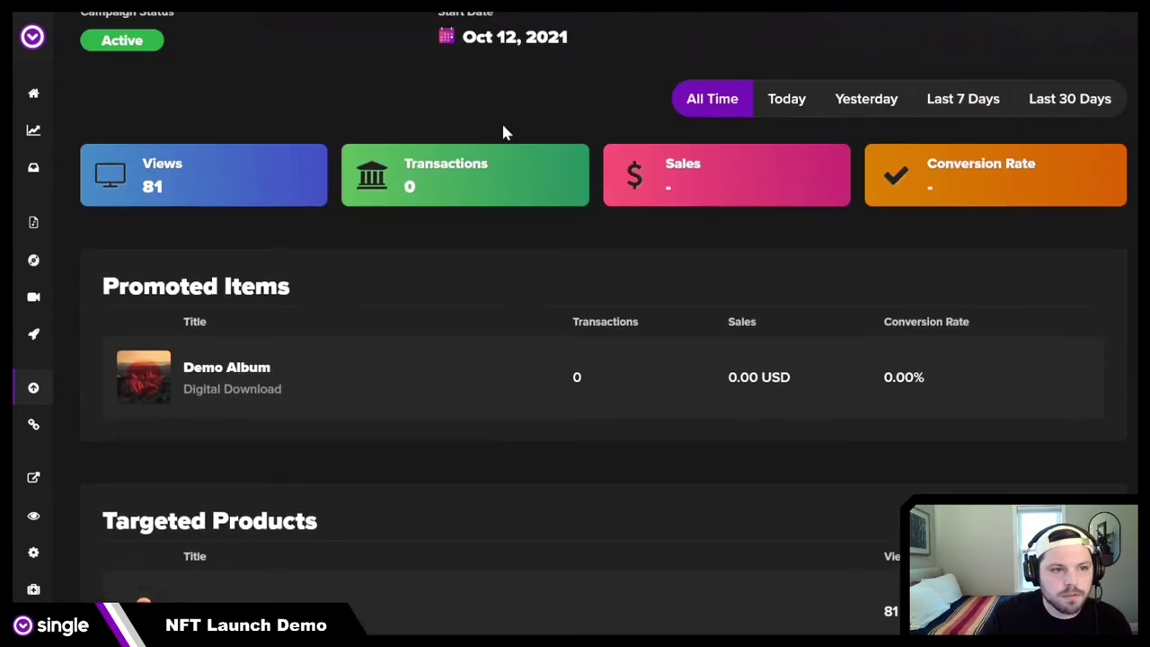
pyautogui.scroll(2, 902, 125)
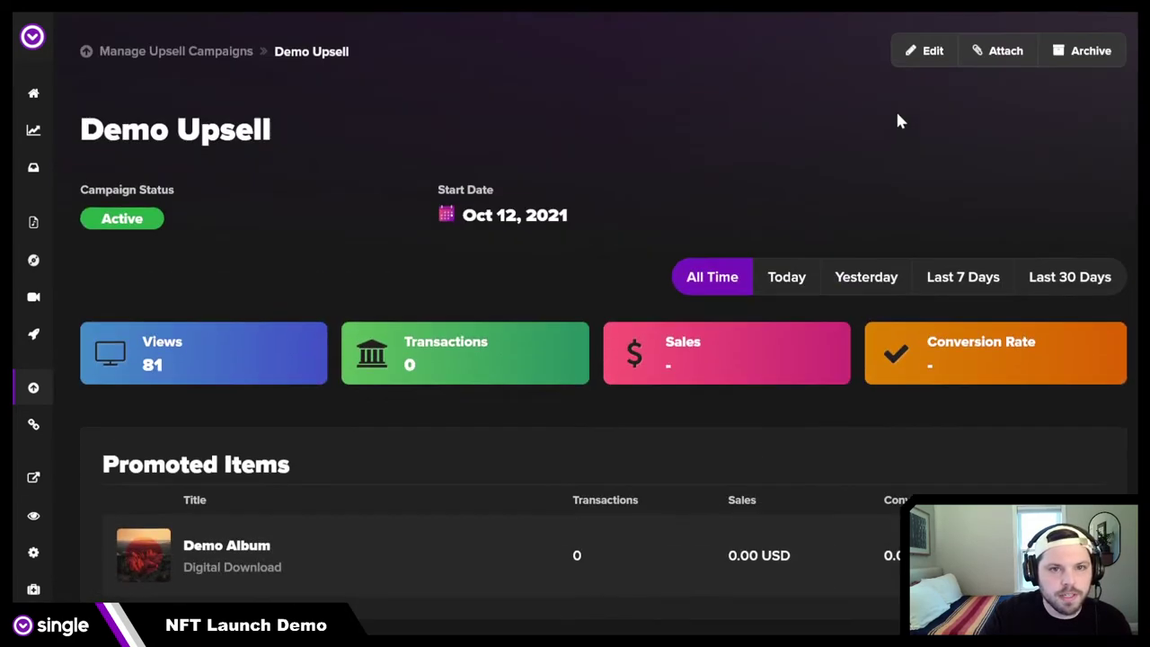
# Edit the Demo Upsell campaign to promote the NFT Launch Sunset product alongside Demo Album, and save the campaign.
pyautogui.click(987, 54)
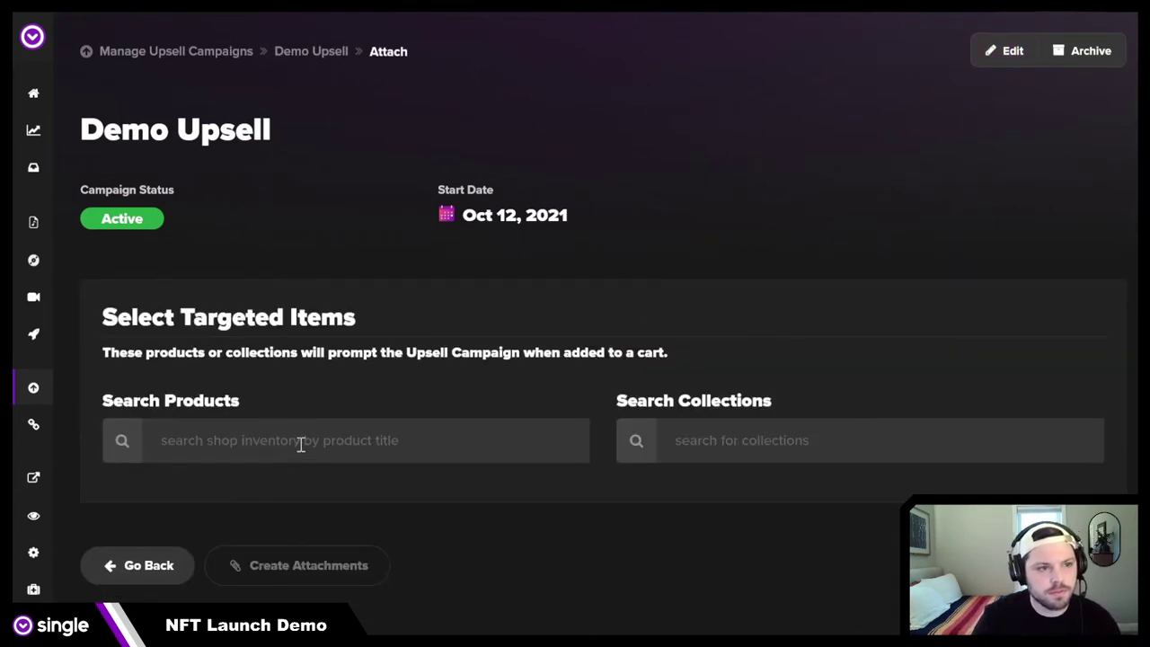
pyautogui.click(1005, 52)
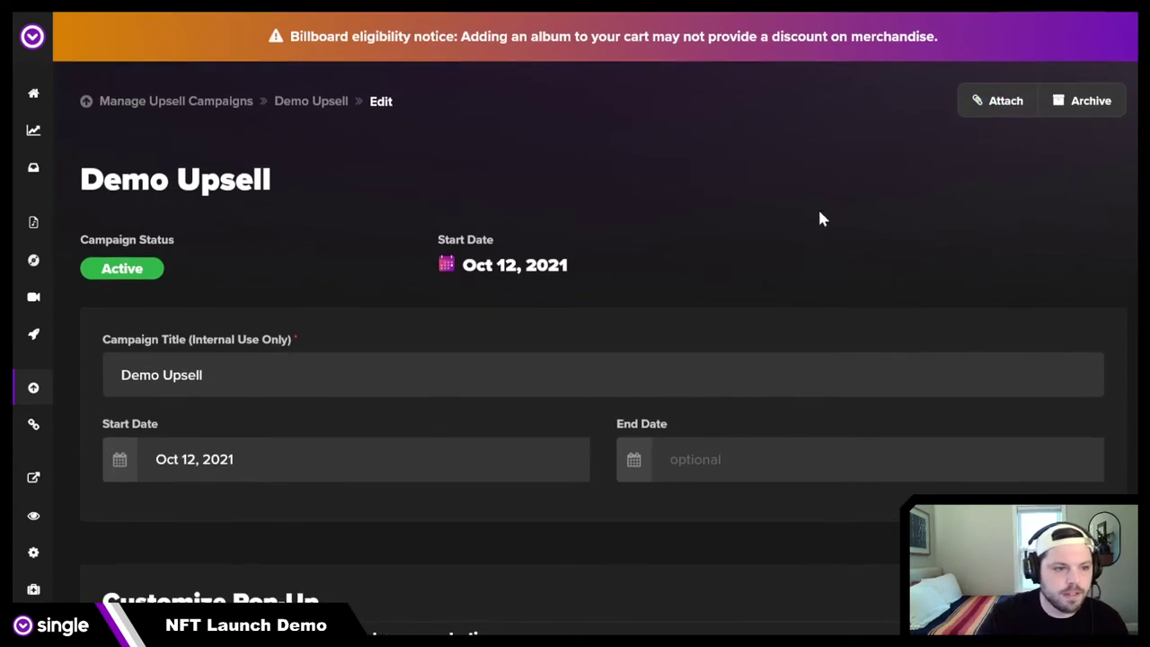
pyautogui.scroll(-6, 675, 344)
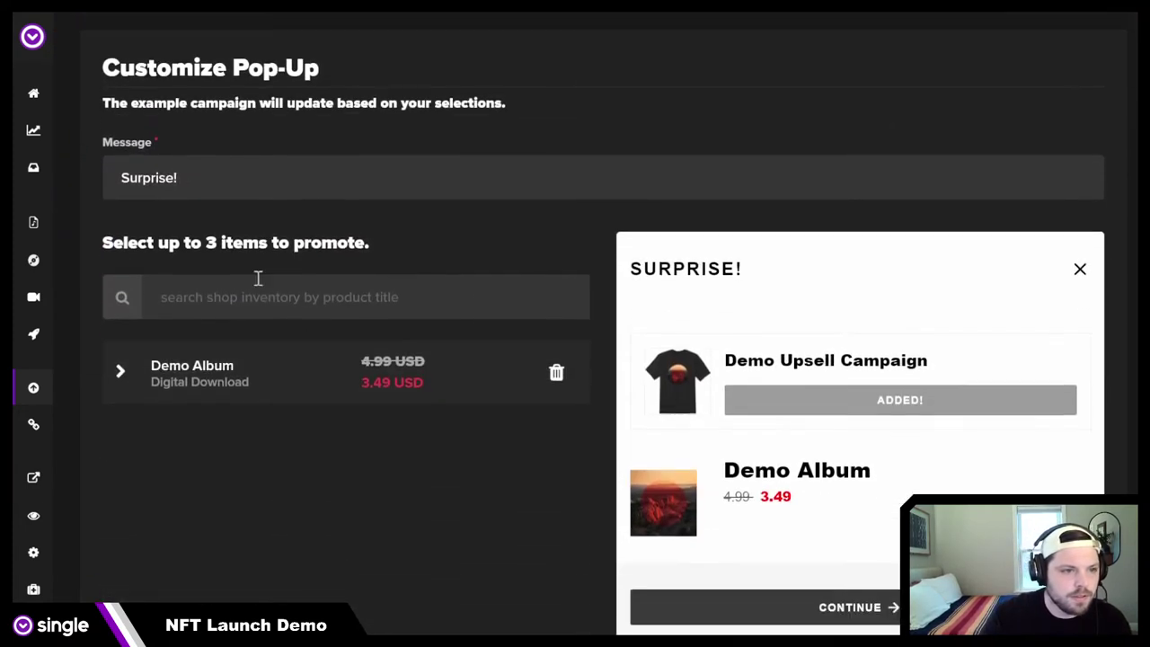
pyautogui.click(261, 283)
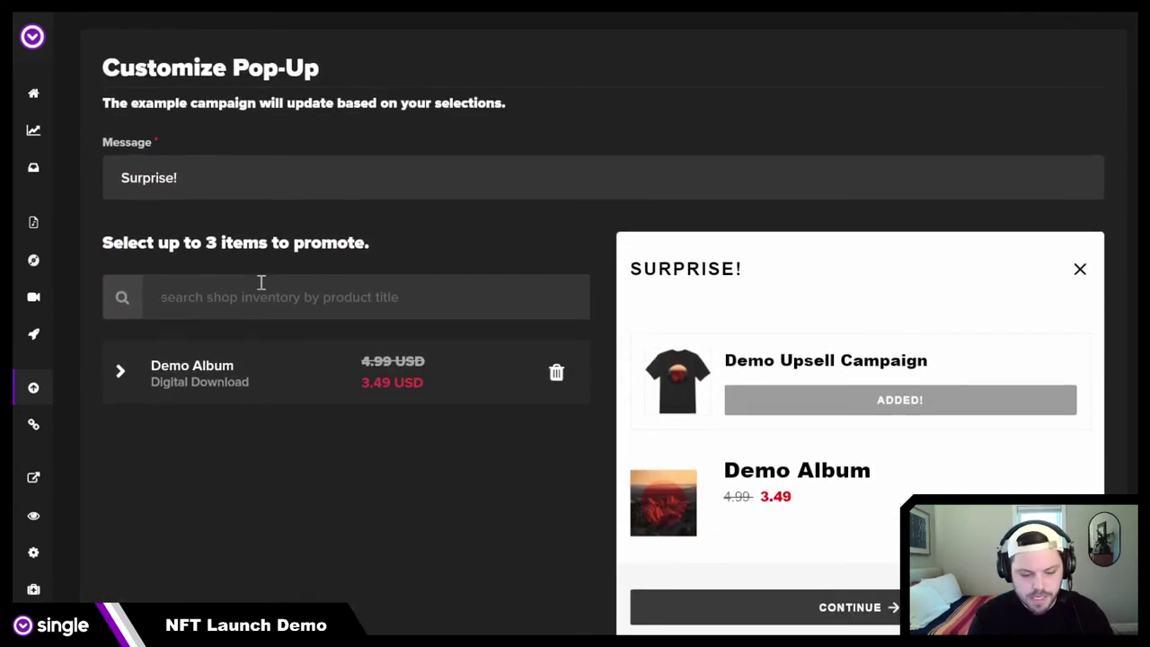
pyautogui.write('nft')
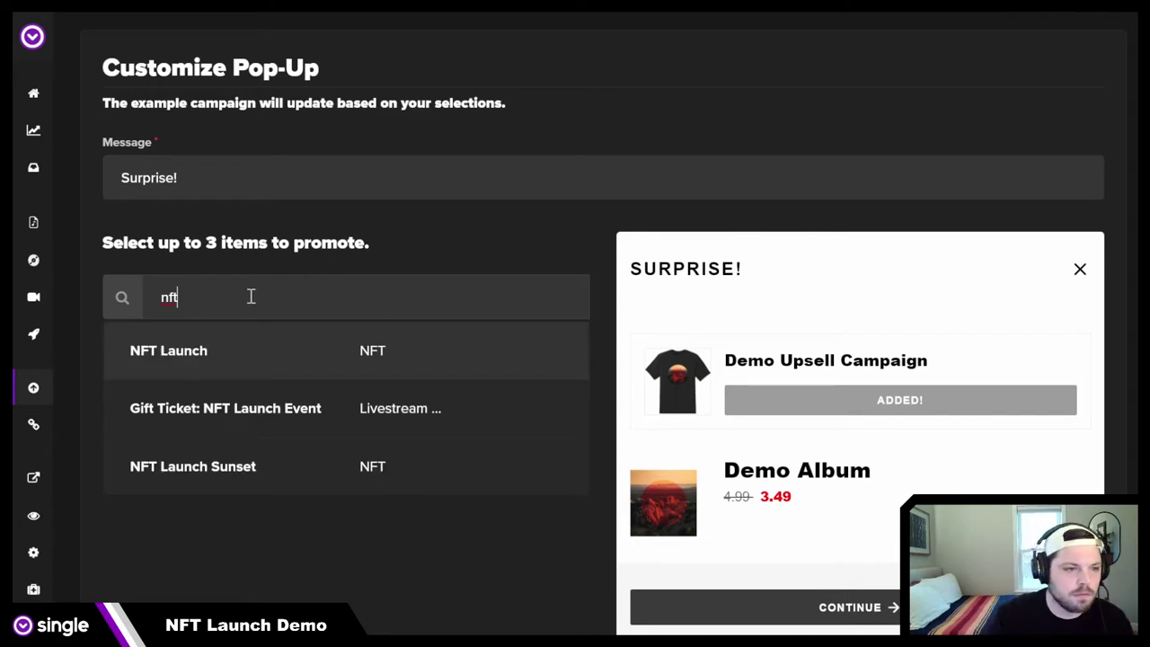
pyautogui.click(215, 466)
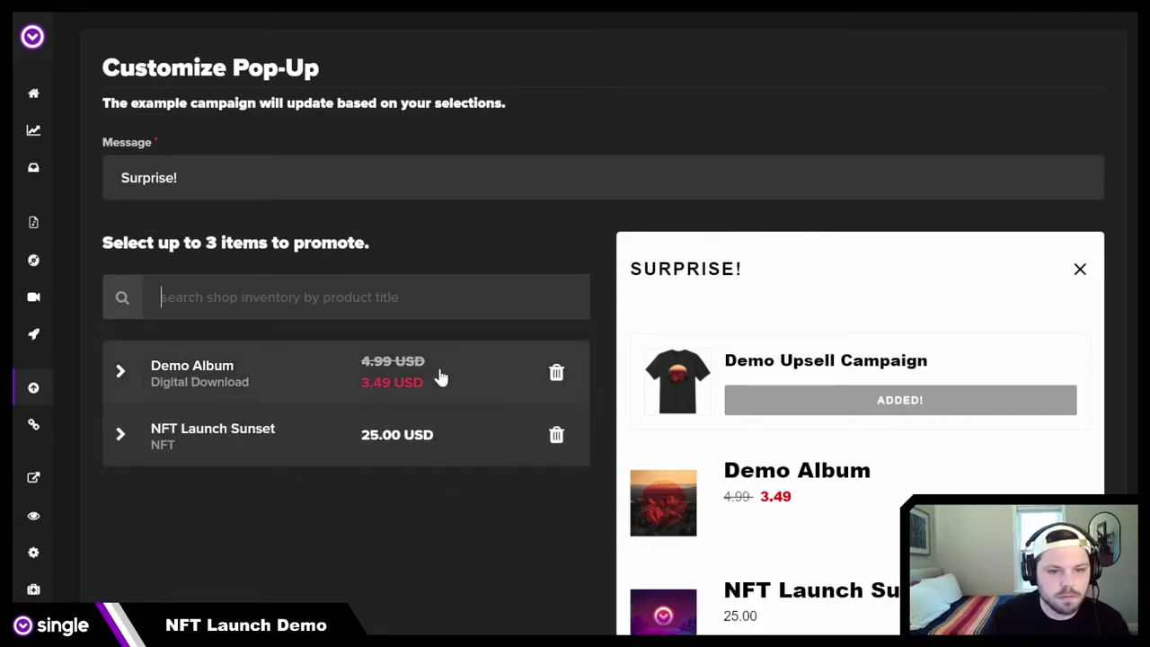
pyautogui.scroll(-4, 440, 377)
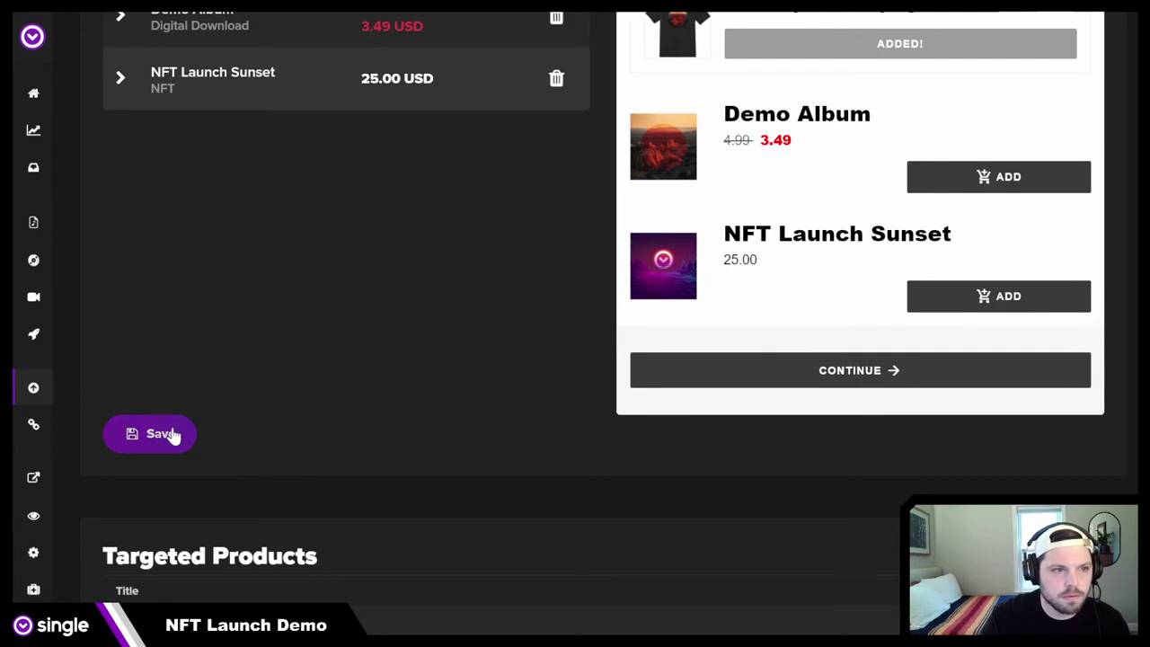
pyautogui.click(170, 434)
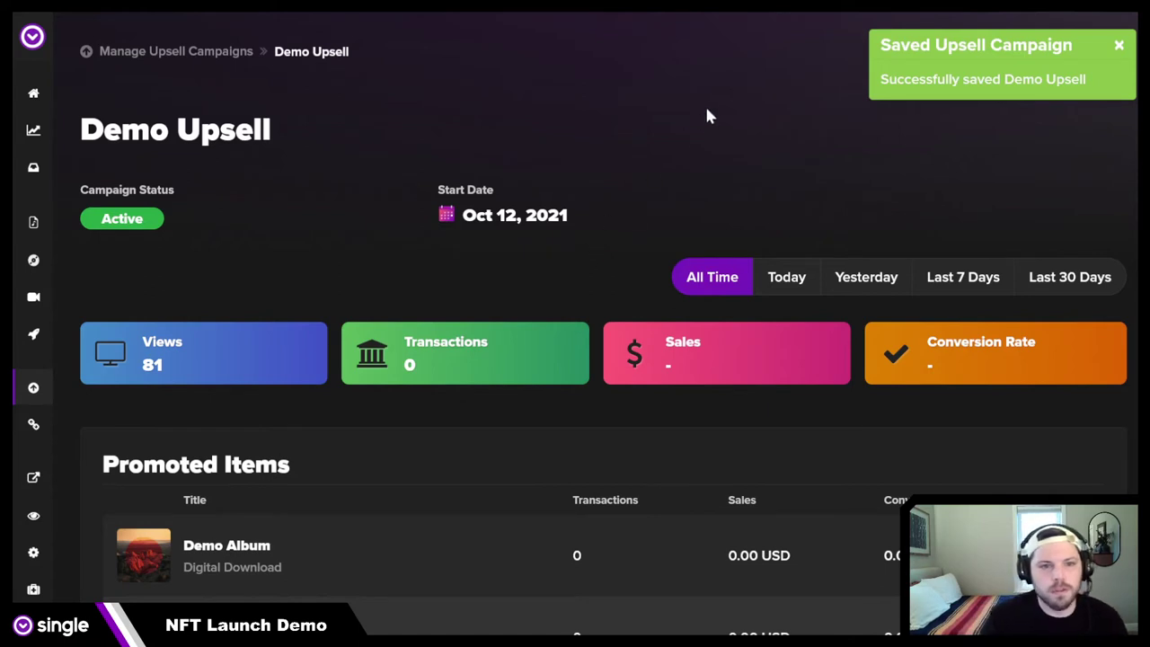
# Open the published NFT Launch Sunset collection and examine its sales overview and collection info.
pyautogui.click(36, 336)
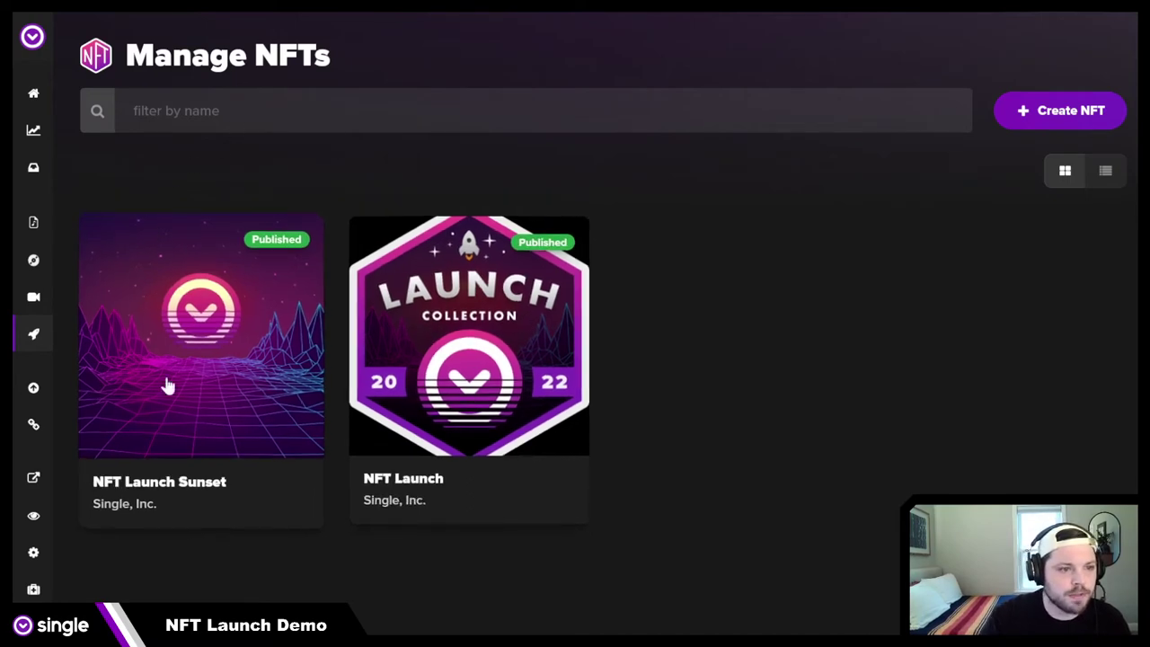
pyautogui.click(177, 352)
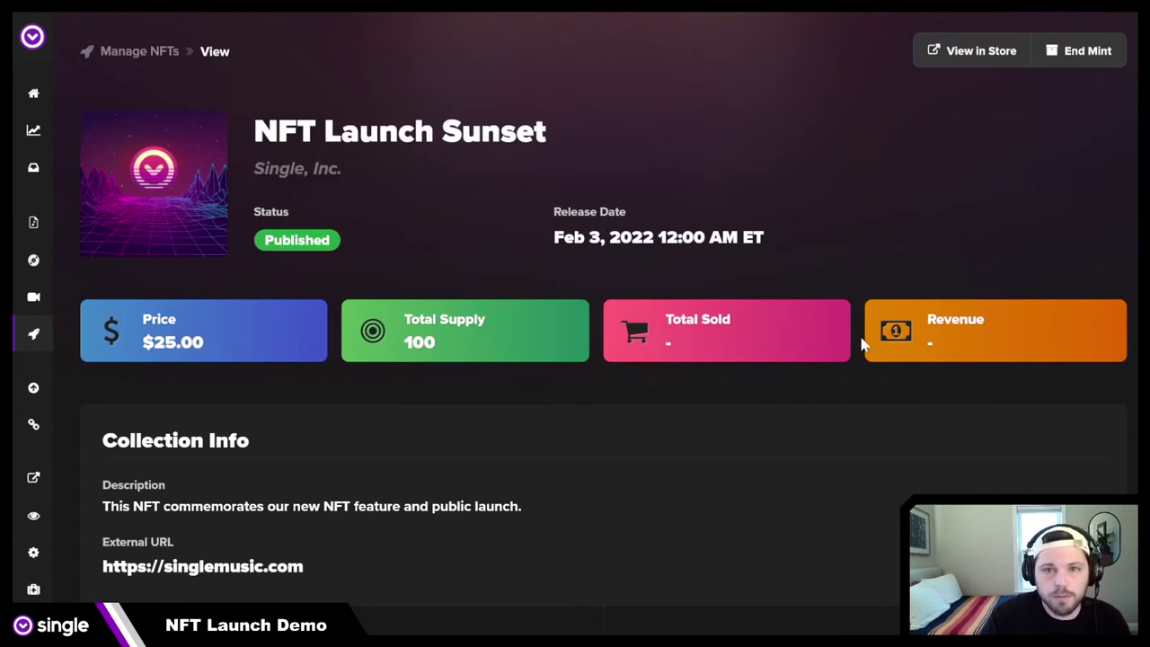
pyautogui.scroll(-1, 564, 336)
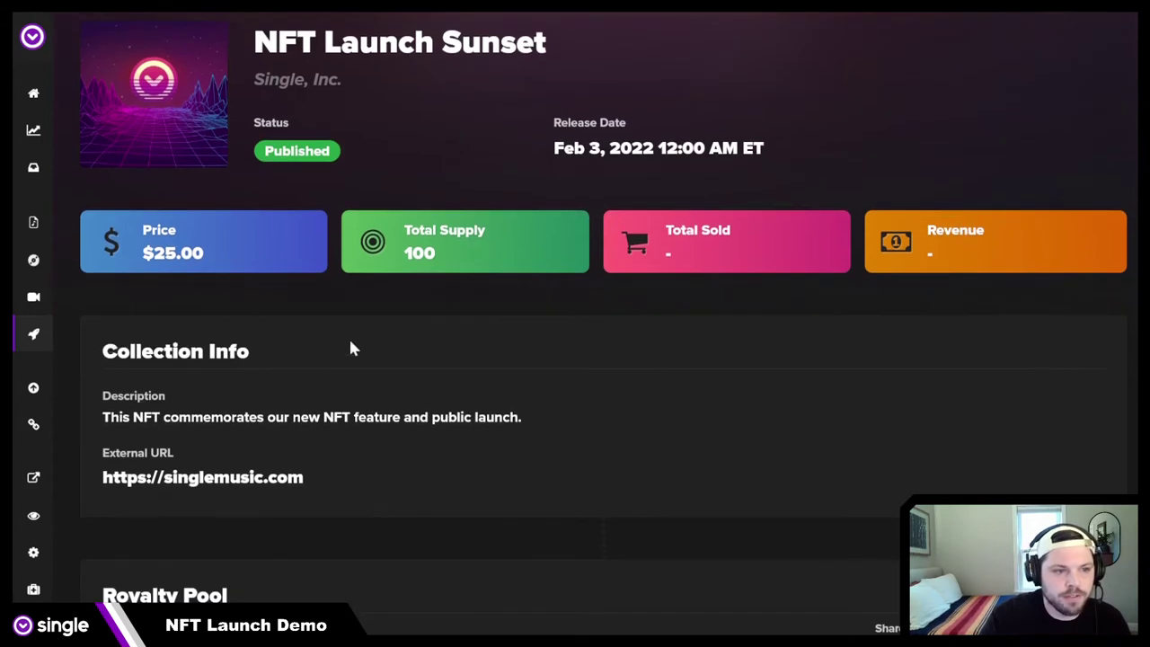
pyautogui.scroll(1, 790, 353)
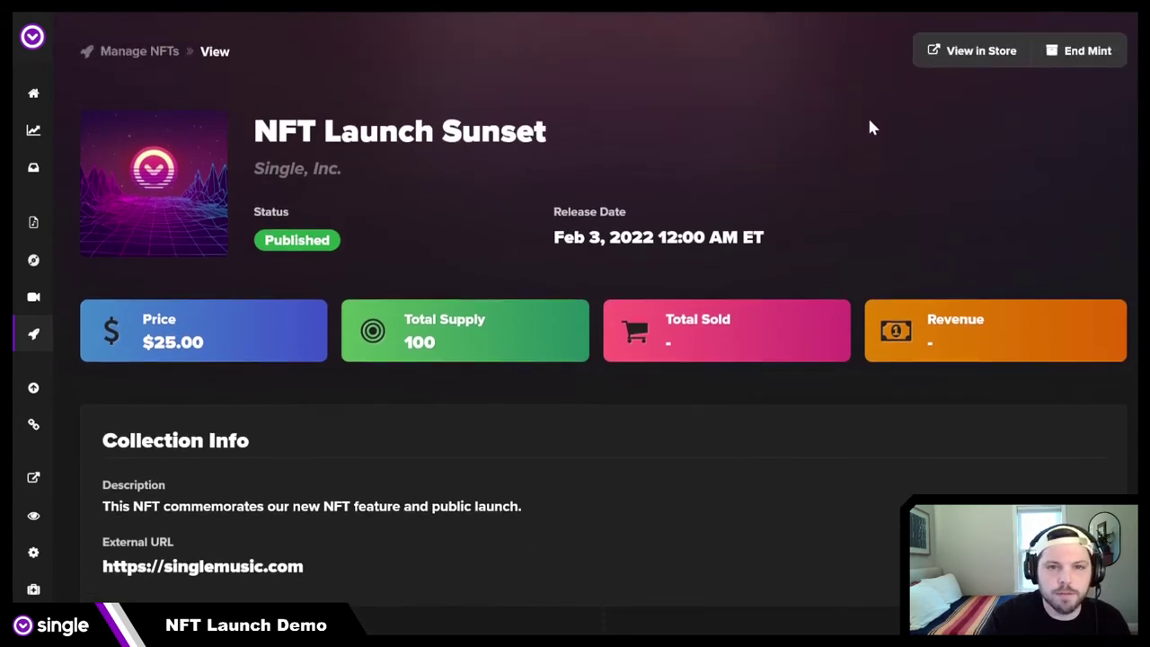
# View the NFT Launch Sunset collection in the store and examine its availability, description, price and purchase options.
pyautogui.click(972, 52)
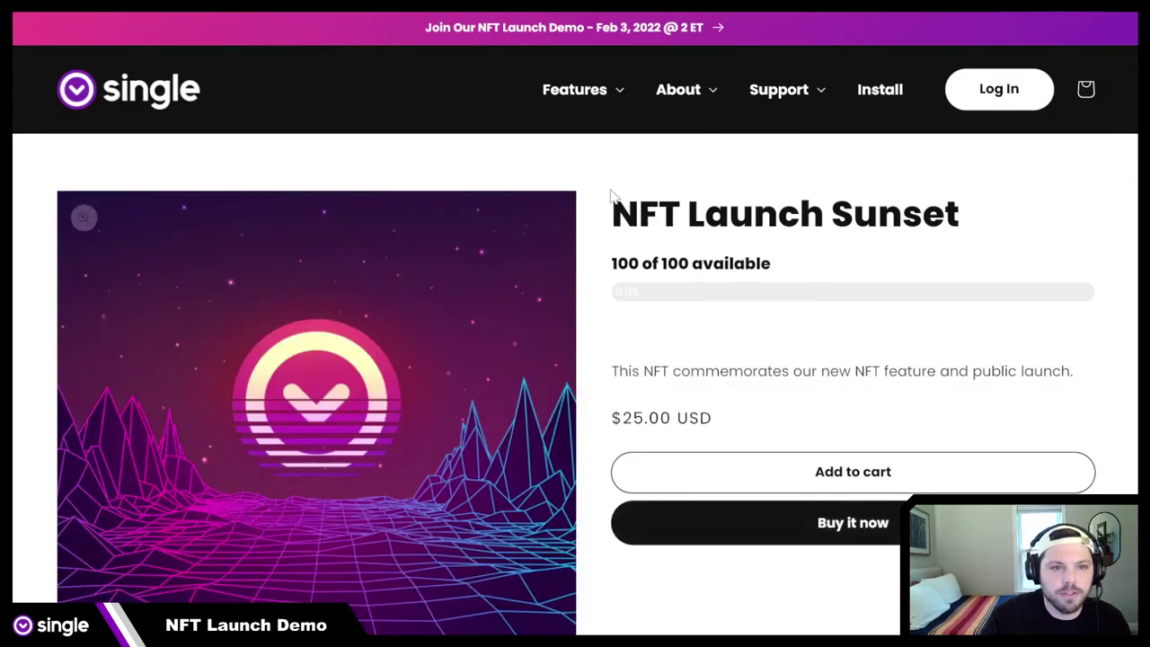
pyautogui.scroll(-1, 627, 258)
pyautogui.scroll(-1, 657, 192)
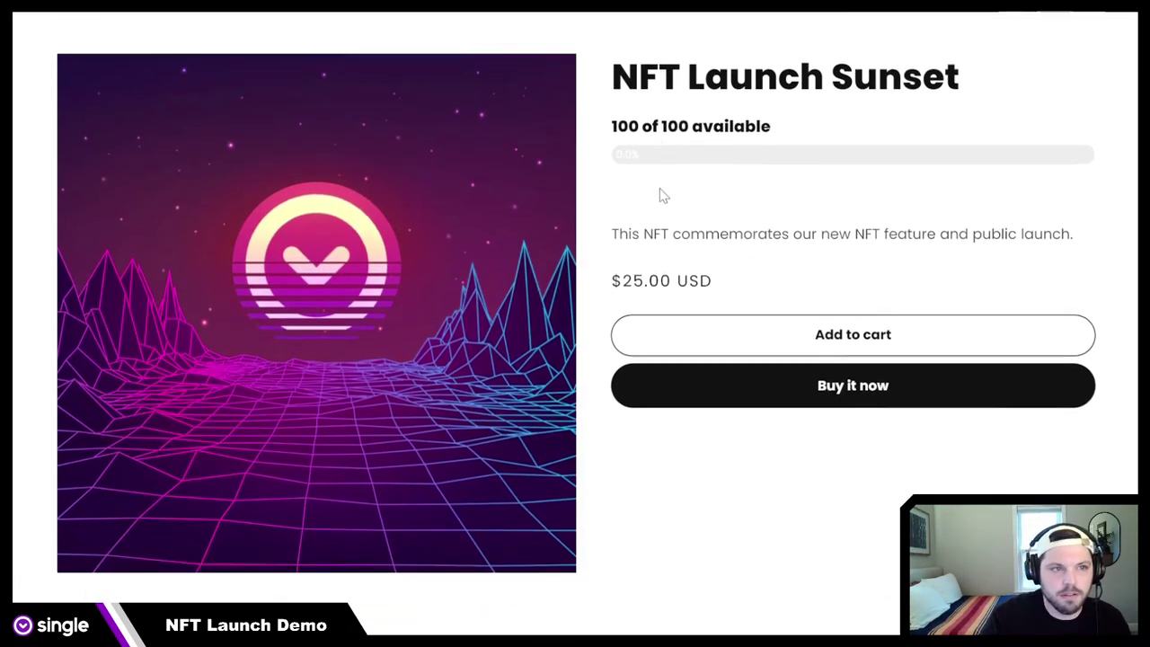
pyautogui.scroll(2, 670, 189)
pyautogui.scroll(-3, 674, 187)
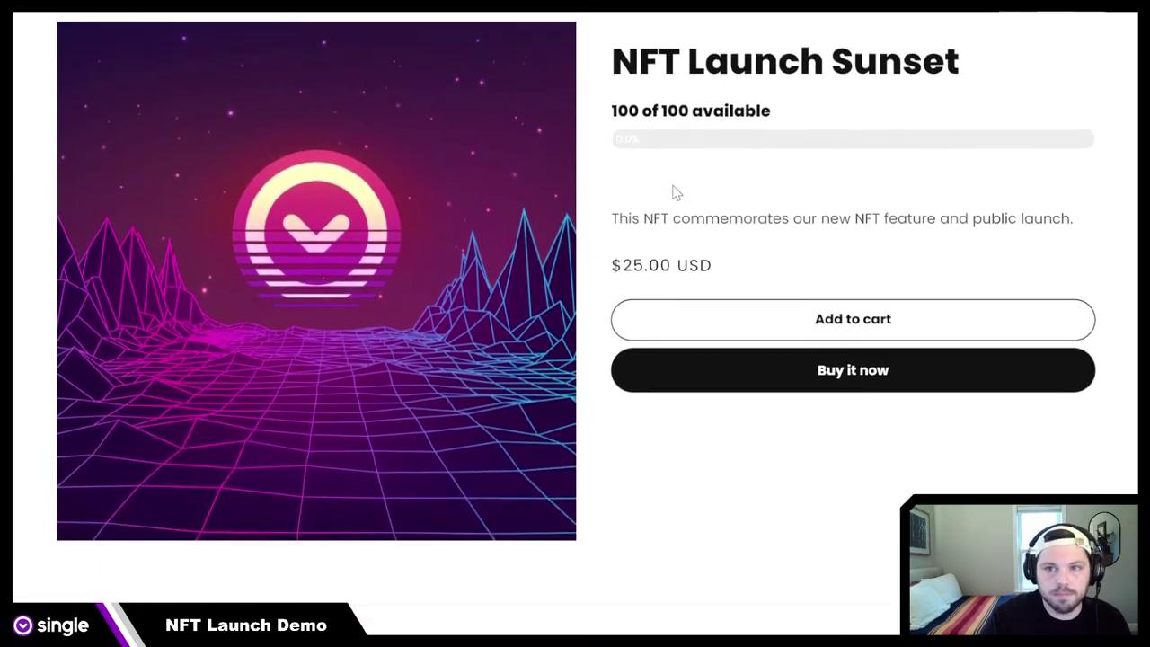
pyautogui.scroll(3, 679, 189)
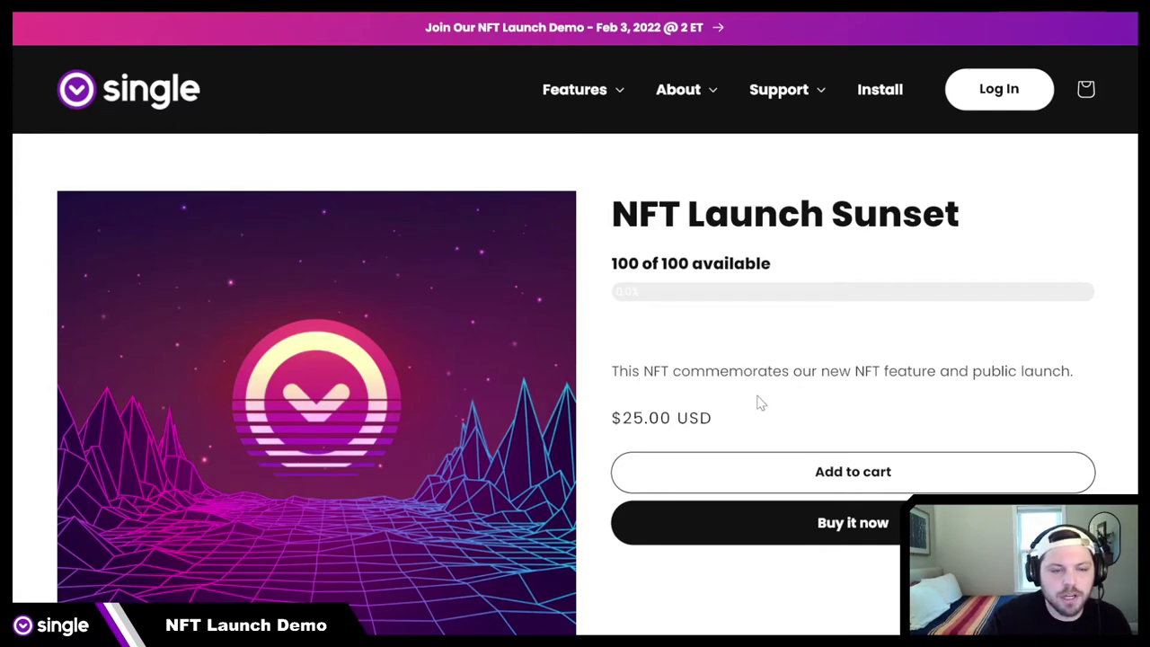
pyautogui.moveTo(618, 415); pyautogui.dragTo(727, 405)
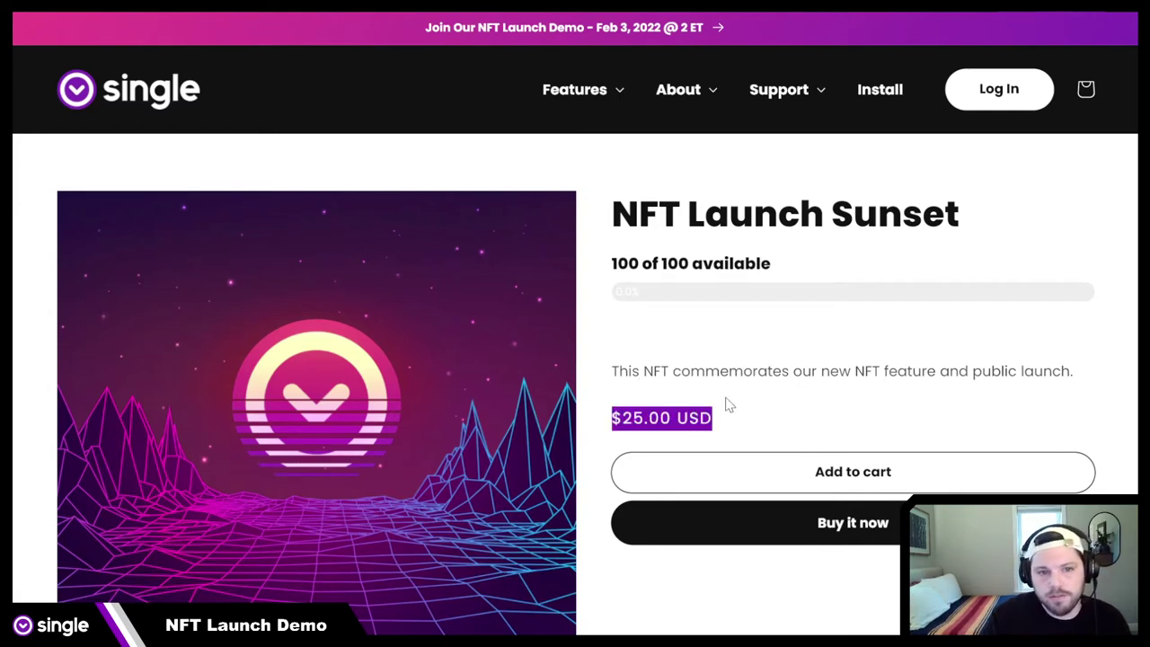
pyautogui.click(903, 412)
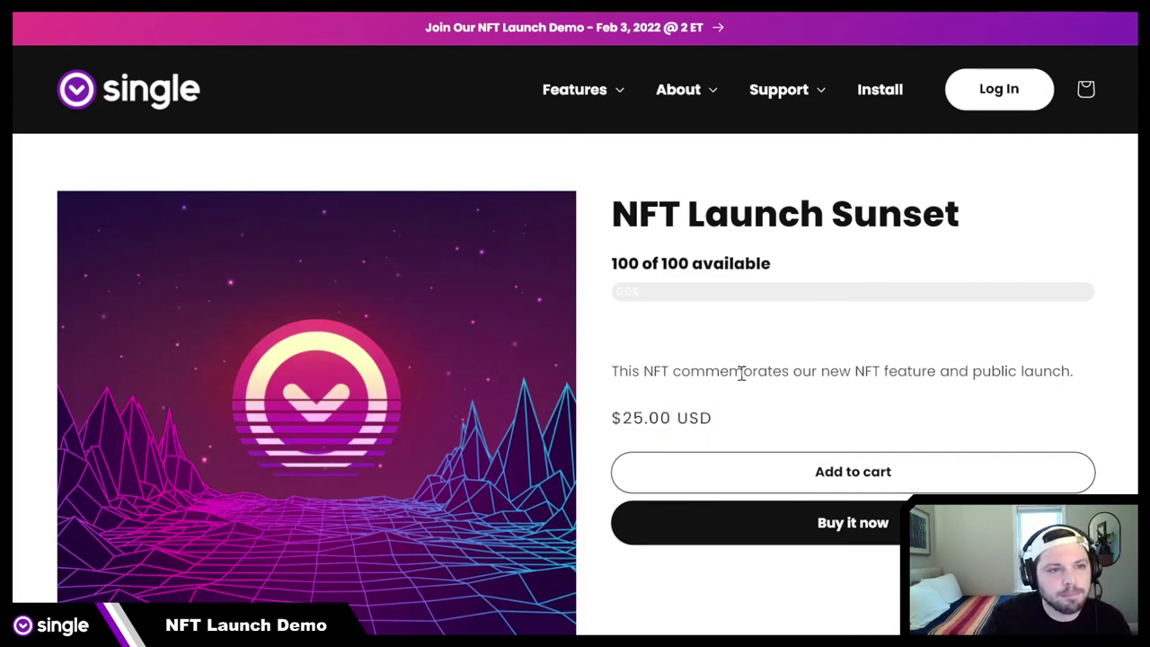
# Try the demo T-shirt upsell in the Marketing section of the storefront's home page, adding the shirt to the cart.
pyautogui.click(132, 103)
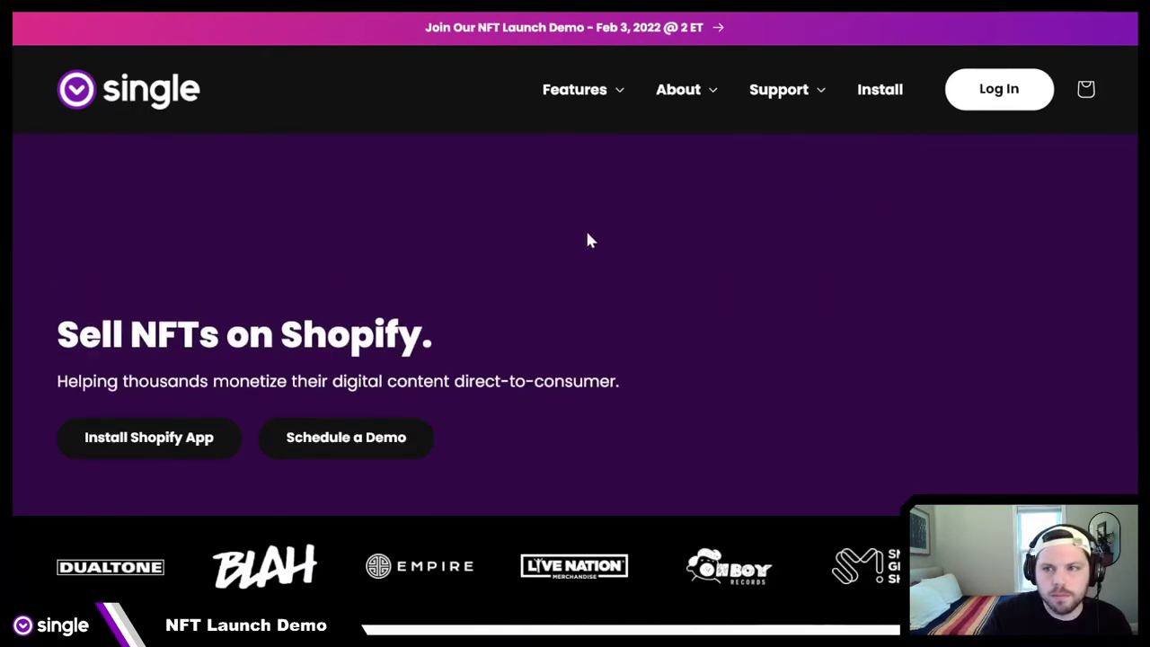
pyautogui.scroll(-7, 588, 240)
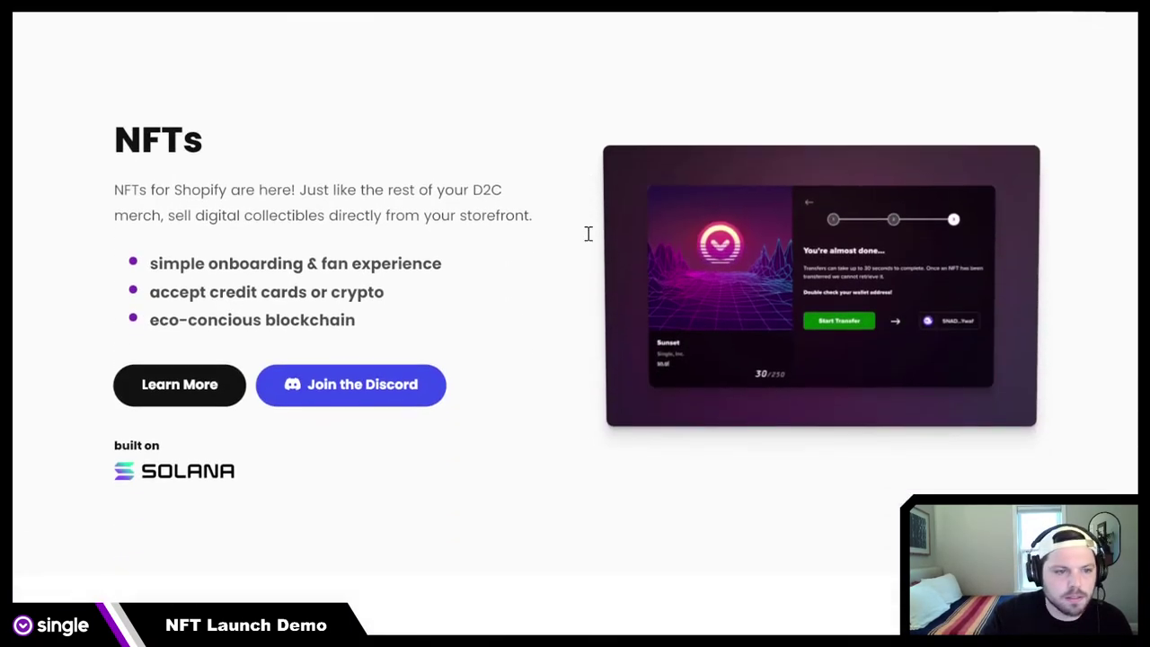
pyautogui.scroll(-8, 588, 236)
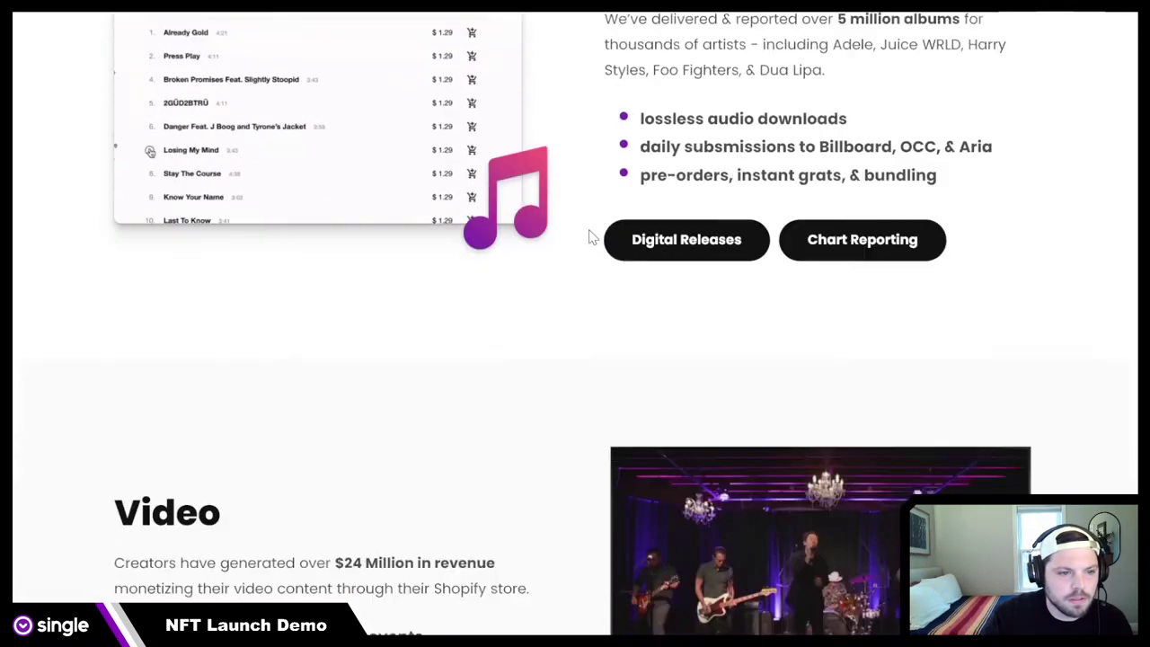
pyautogui.scroll(-8, 590, 236)
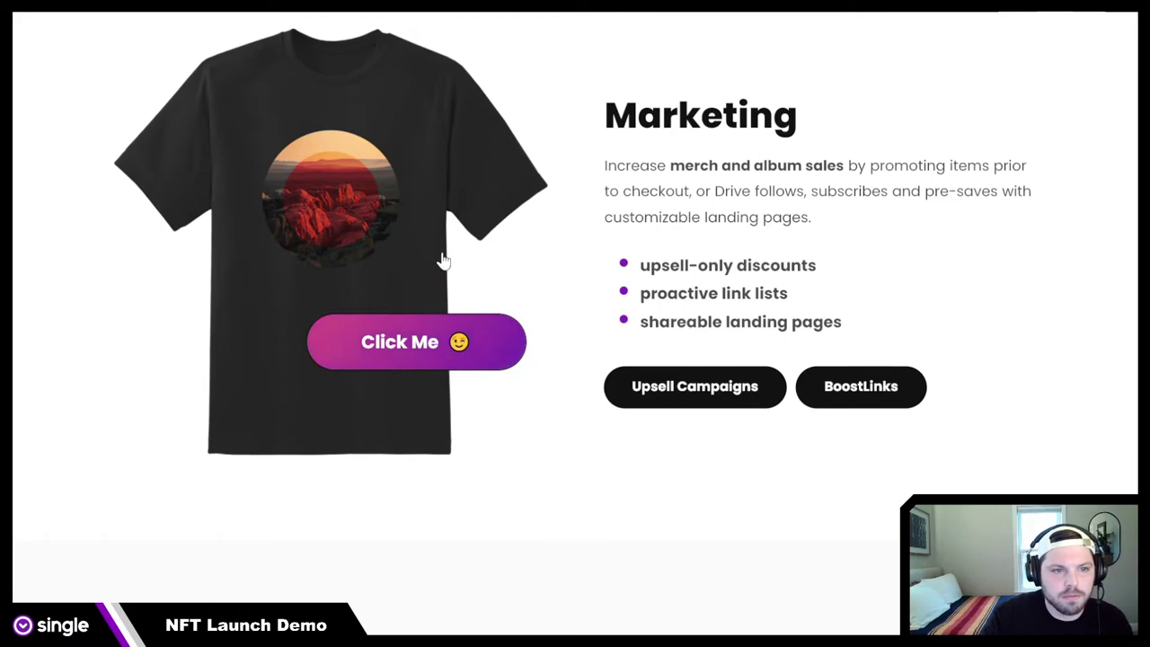
pyautogui.click(473, 358)
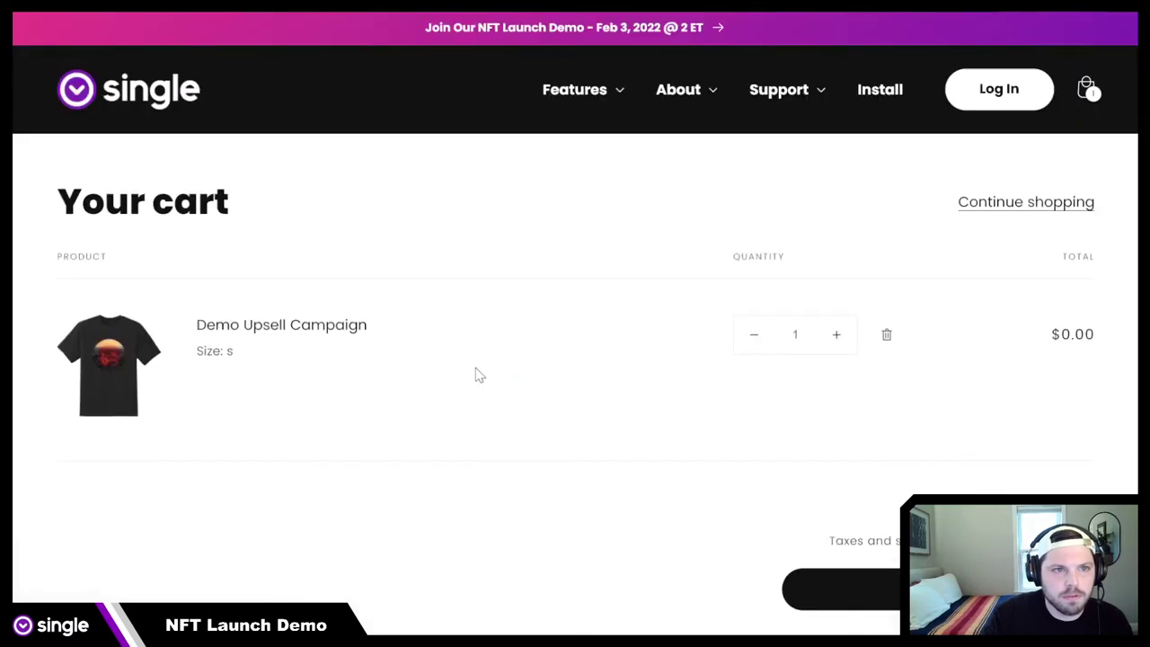
pyautogui.click(132, 93)
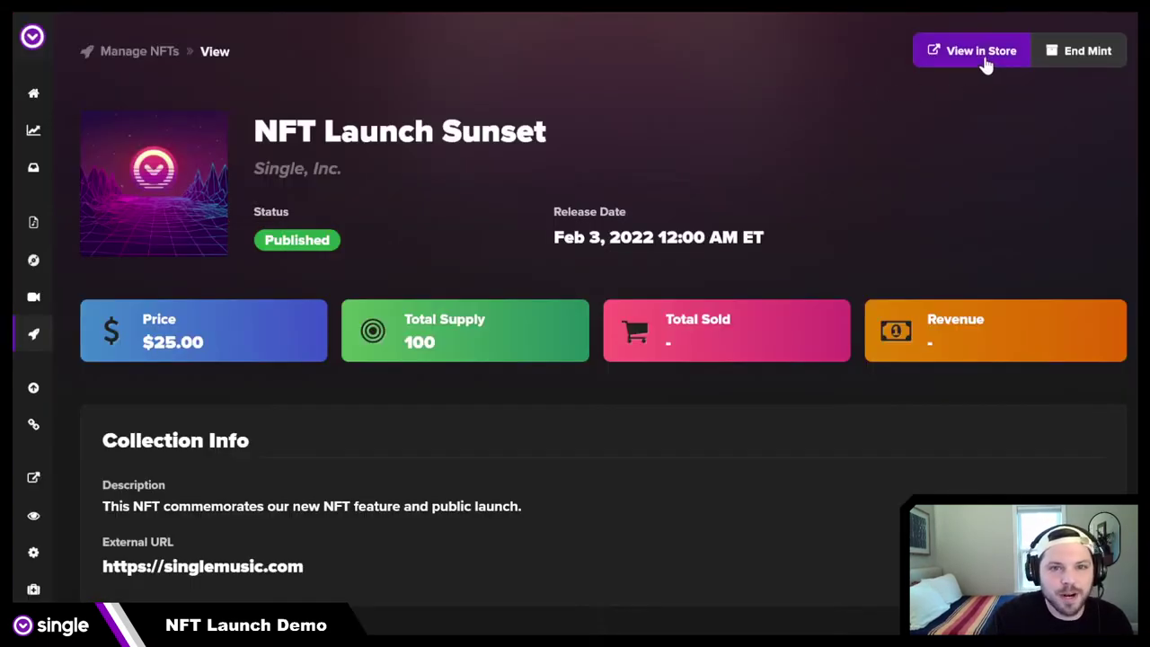
# Reopen the NFT Launch Sunset product page in the store from the dashboard and start an immediate purchase.
pyautogui.click(978, 52)
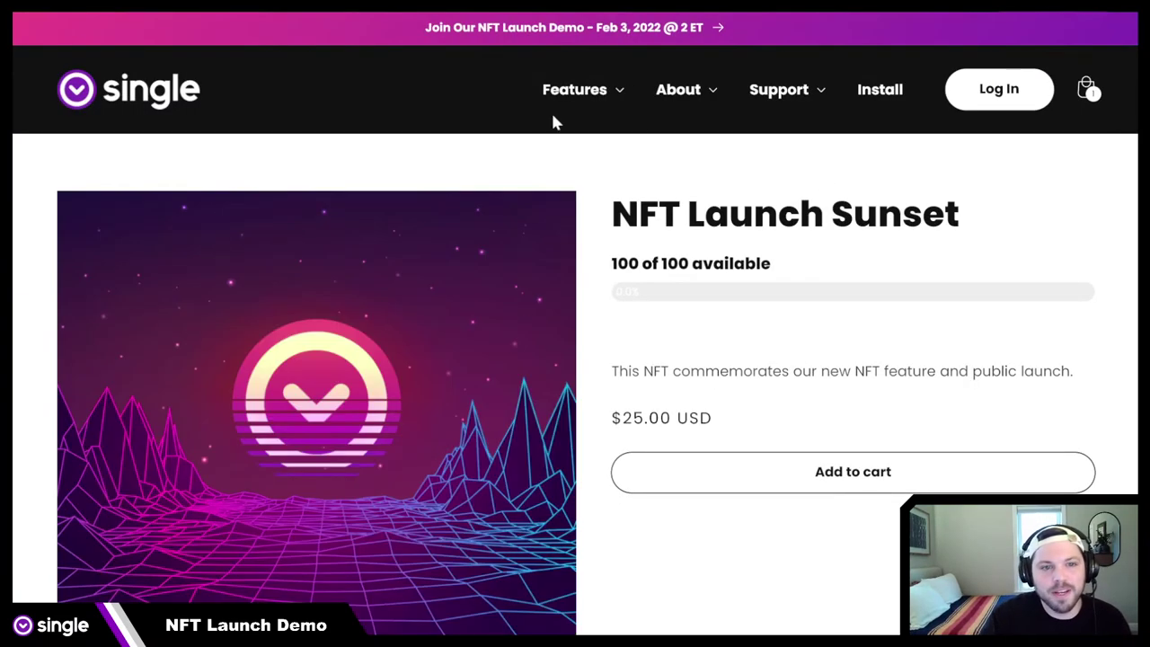
pyautogui.scroll(-2, 660, 354)
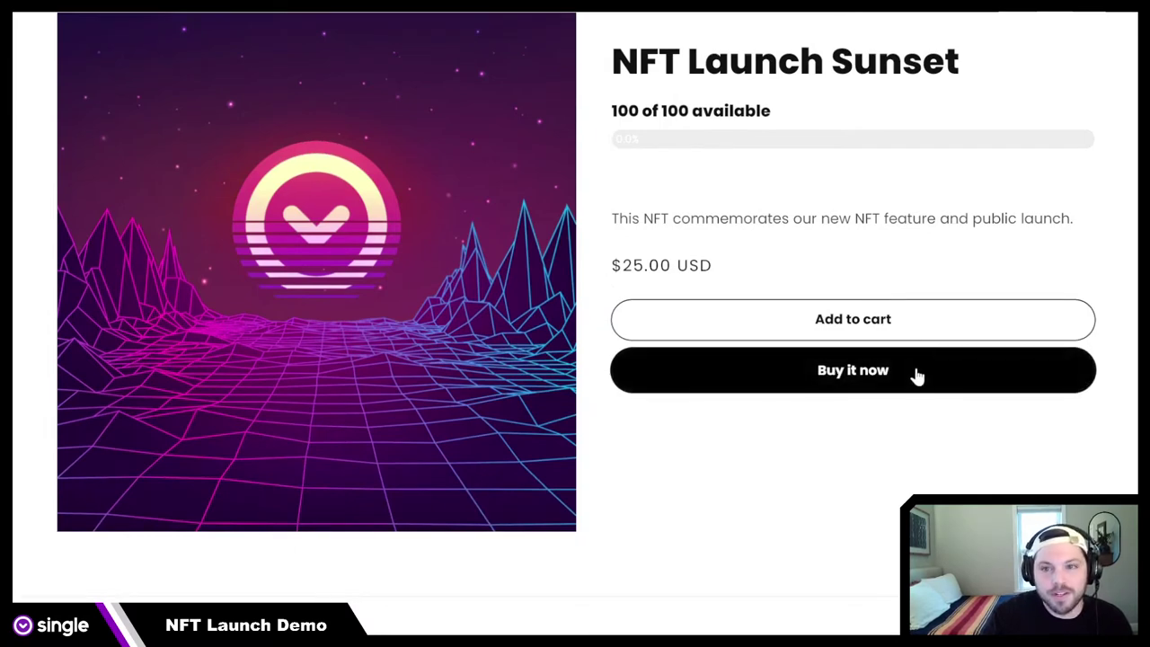
pyautogui.scroll(1, 912, 395)
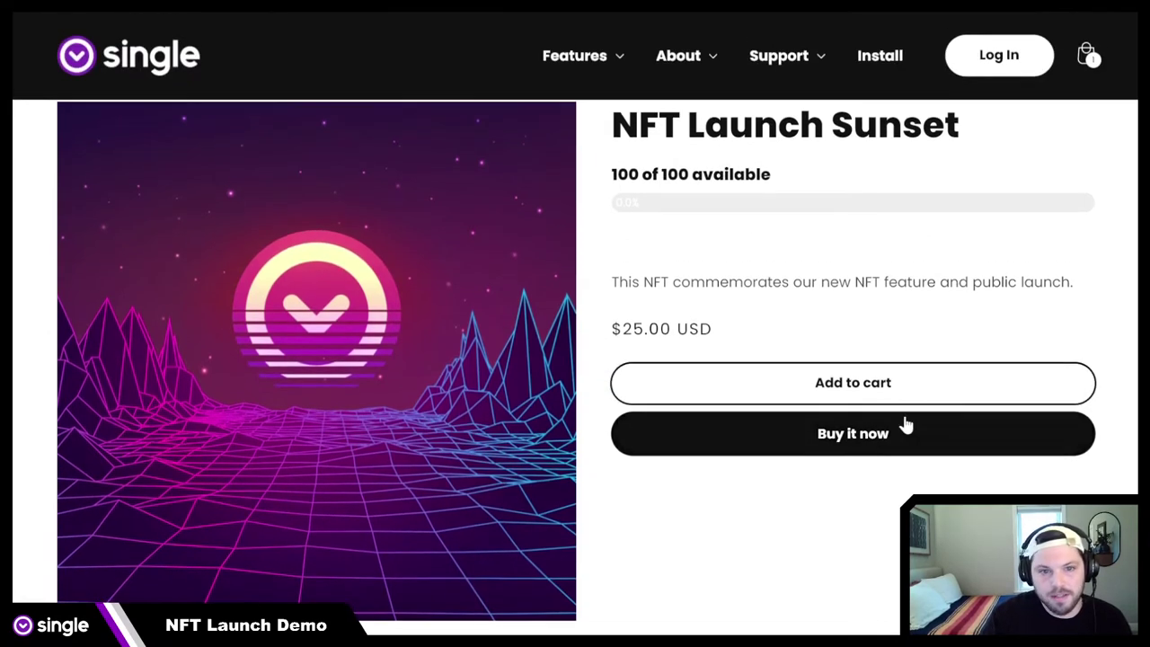
pyautogui.click(833, 437)
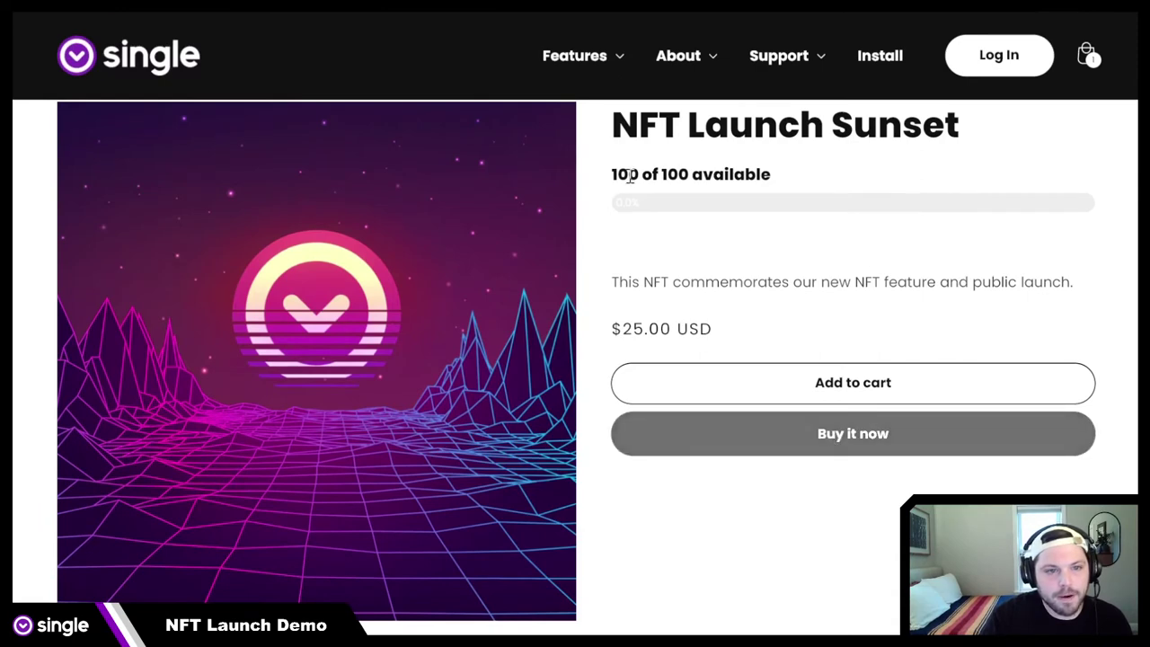